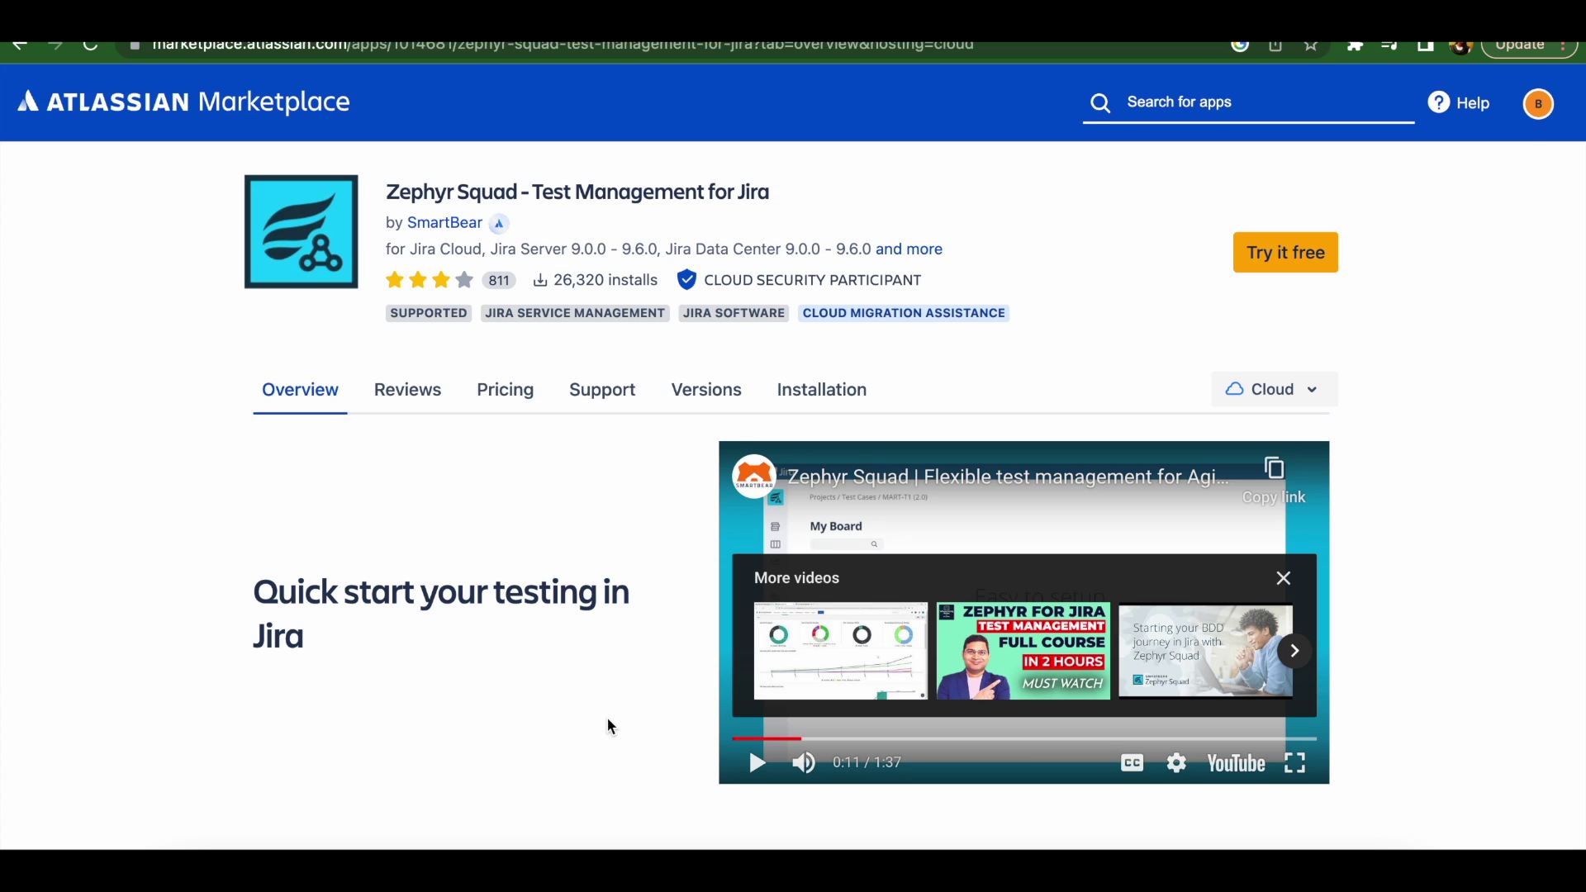
Scroll down the Zephyr Squad Marketplace listing to read its Cloud overview
scroll(610, 726, down, 2)
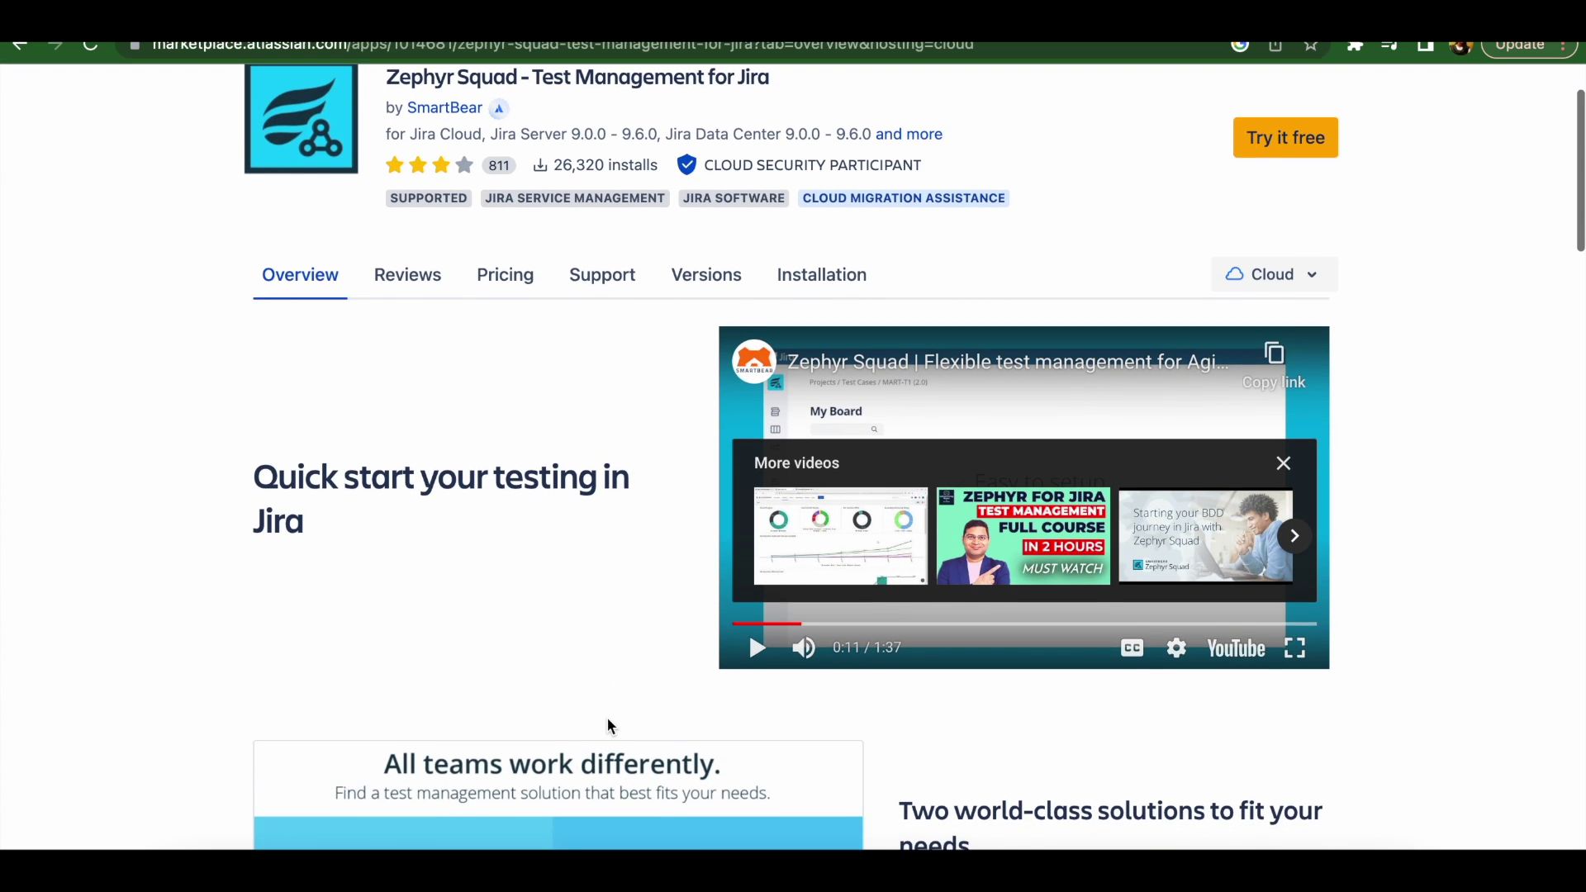
scroll(611, 726, down, 3)
scroll(610, 726, down, 1)
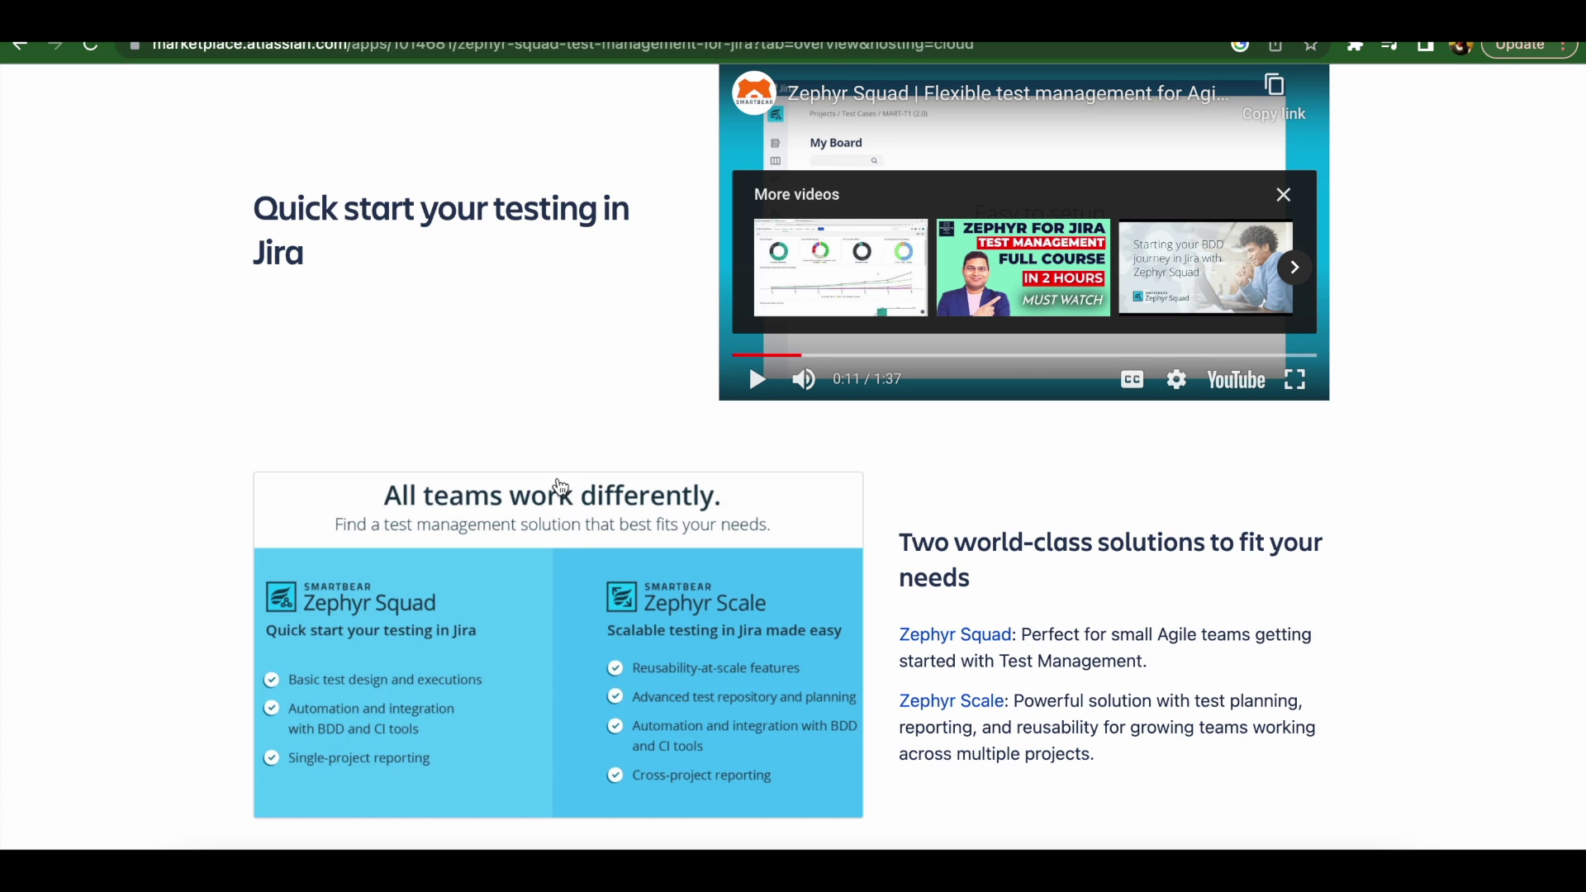
scroll(558, 491, up, 5)
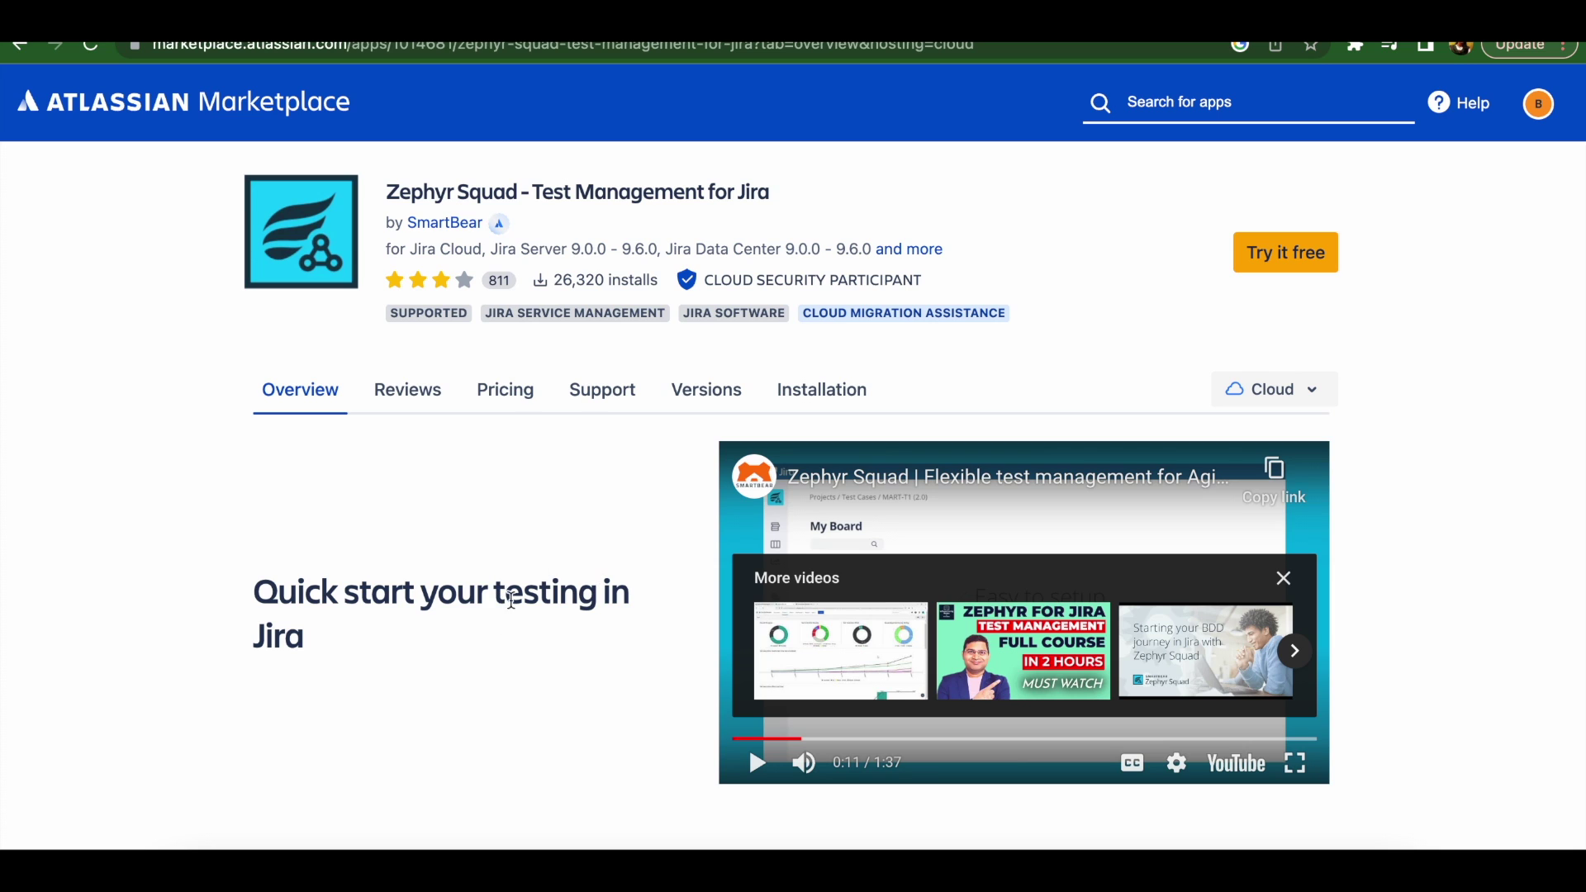
Dismiss the More videos overlay on the listing video and scroll through the overview
scroll(496, 640, down, 1)
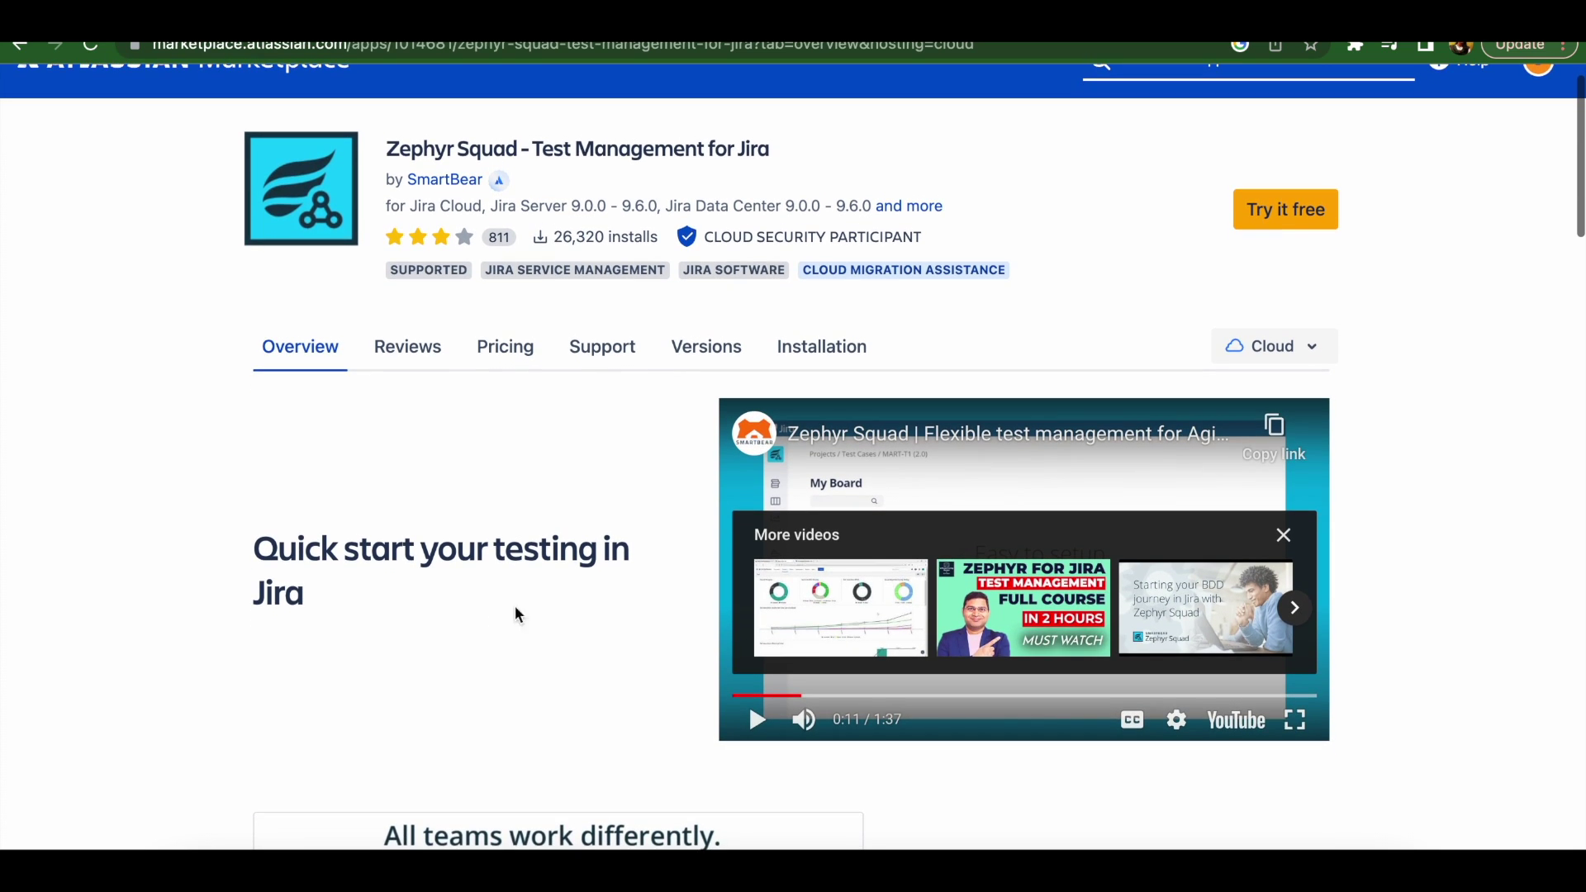
click(1283, 538)
scroll(524, 549, down, 3)
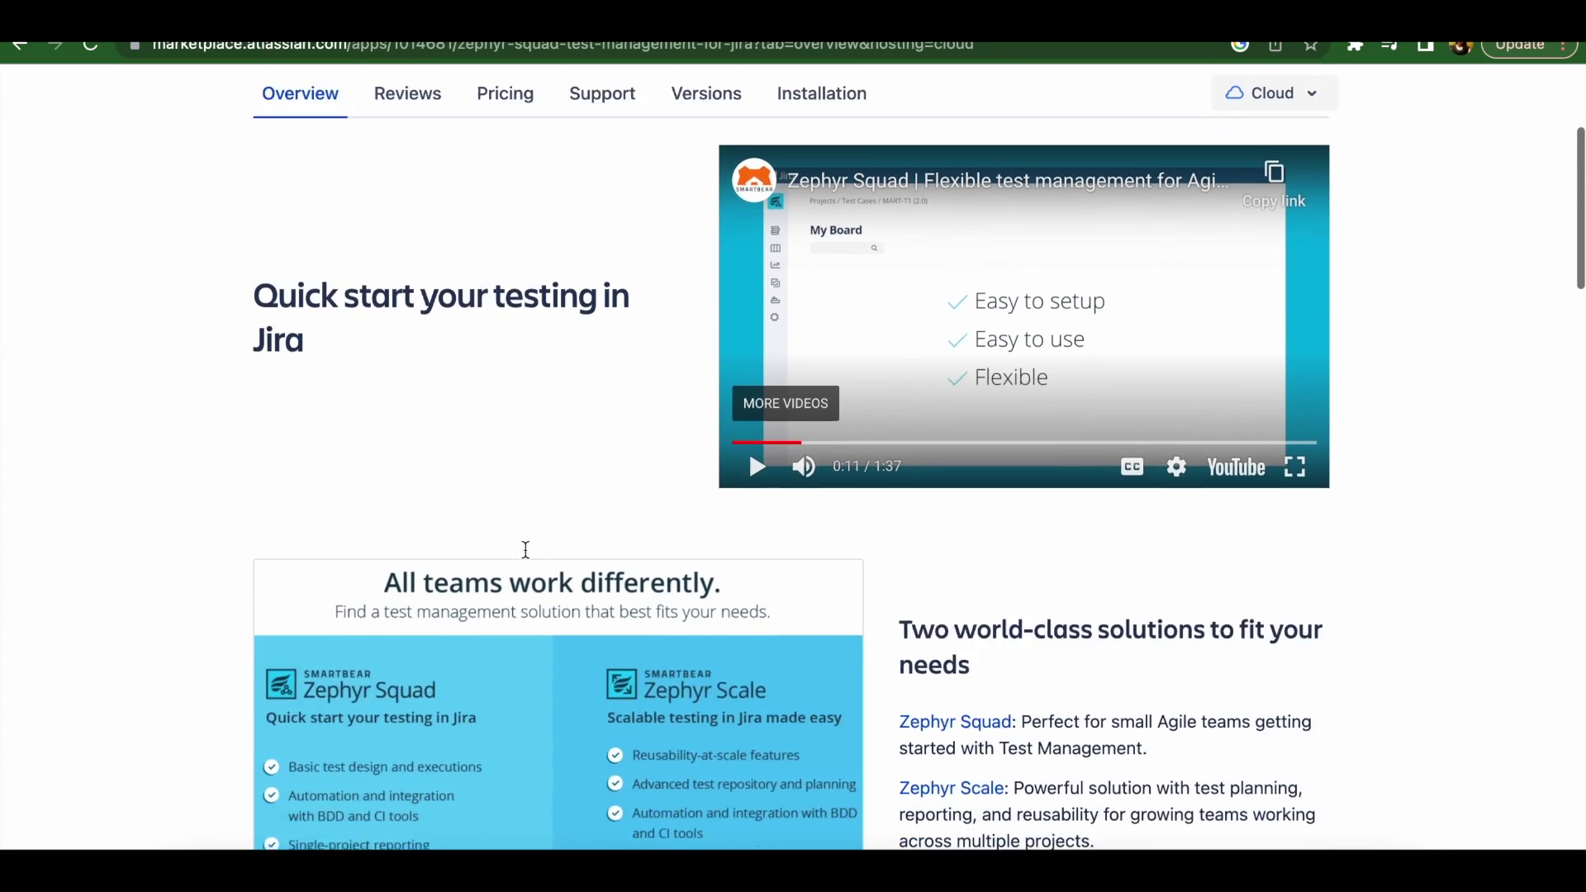
scroll(525, 550, down, 5)
scroll(525, 549, down, 1)
scroll(525, 549, down, 1)
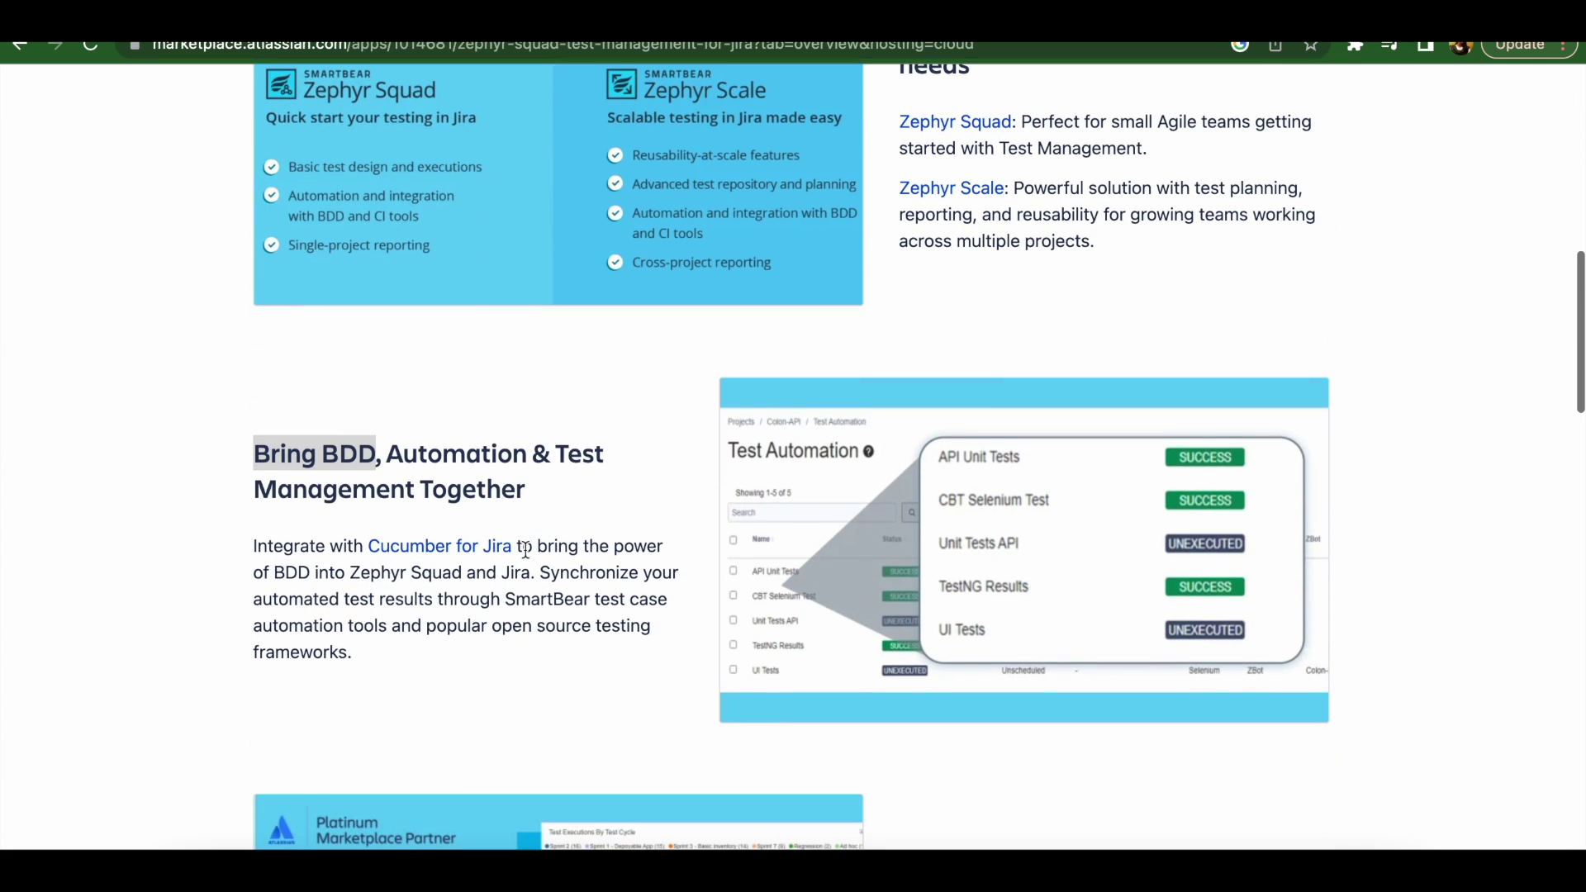
scroll(495, 297, up, 2)
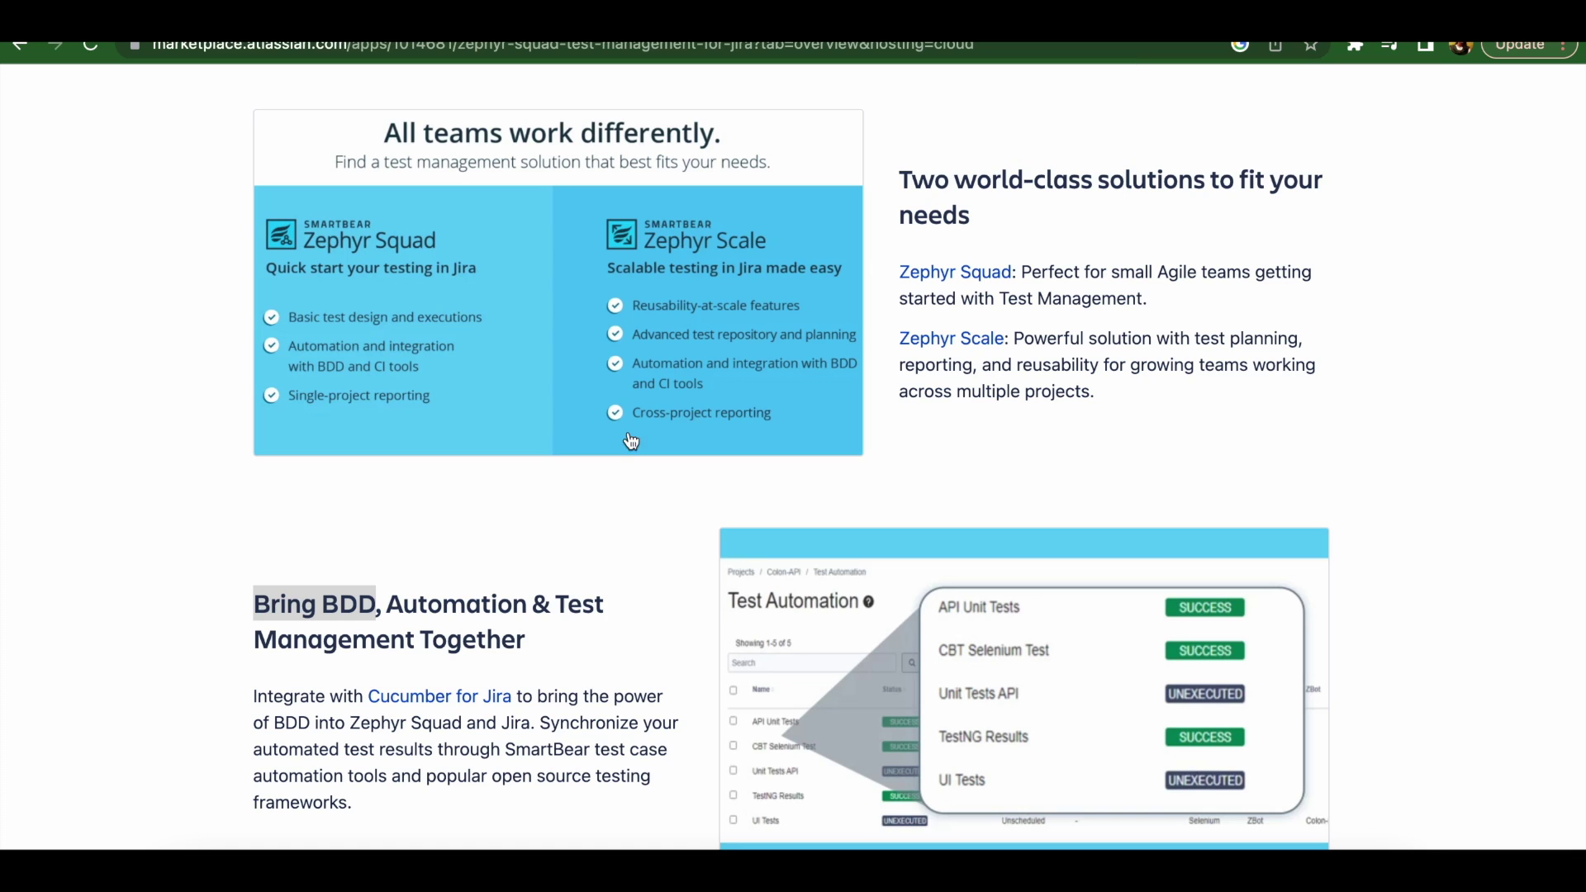
Highlight the words 'Bring BDD' and then 'Automation' in the overview heading
scroll(518, 526, down, 2)
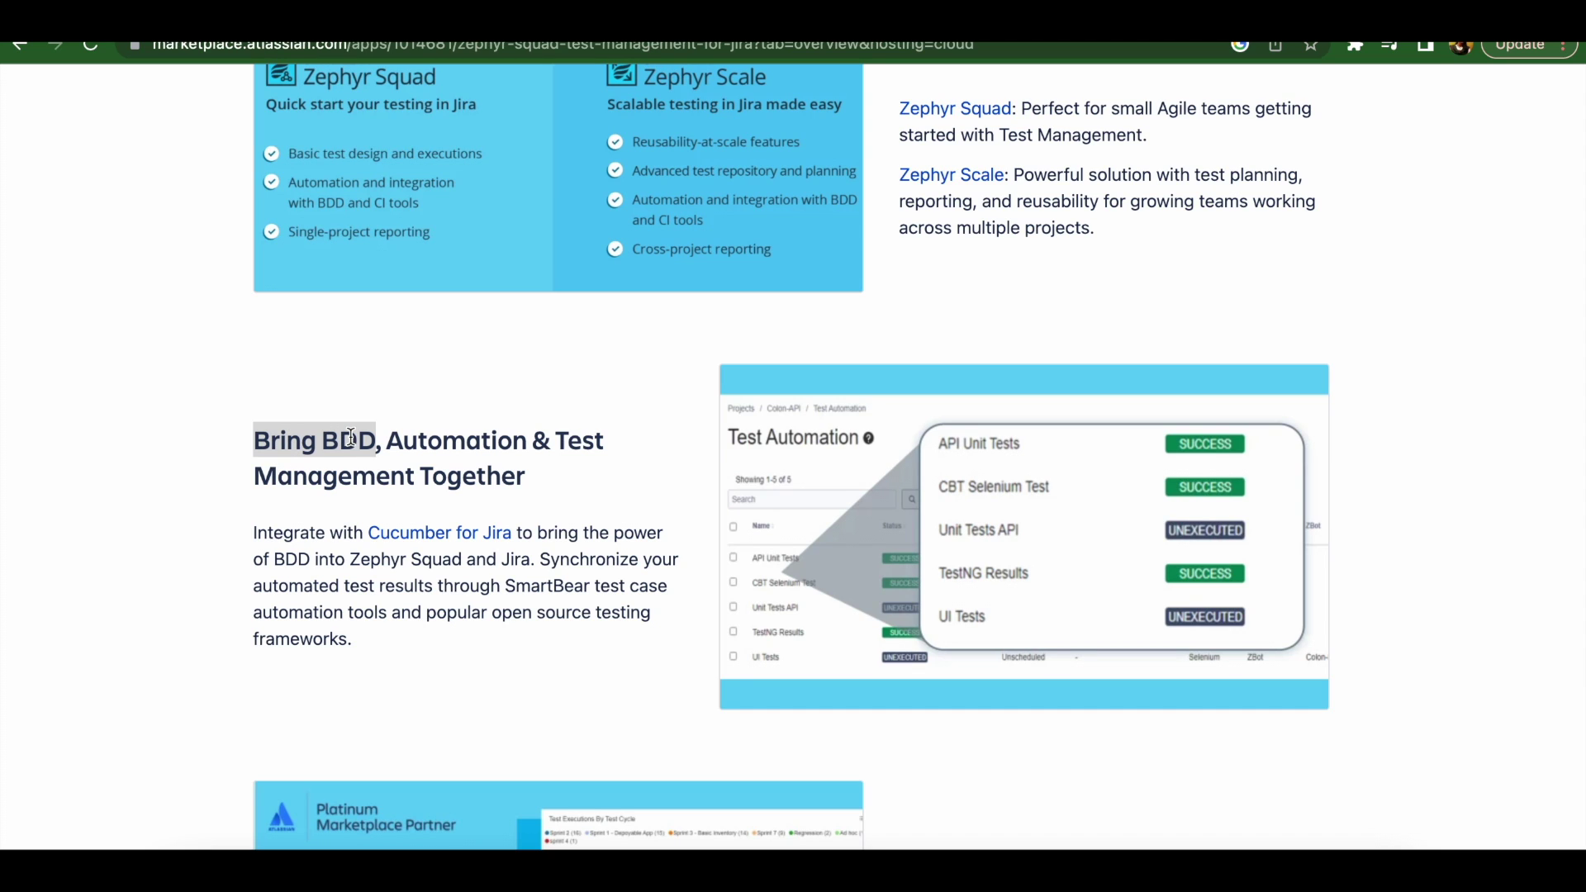
drag(351, 437, 377, 440)
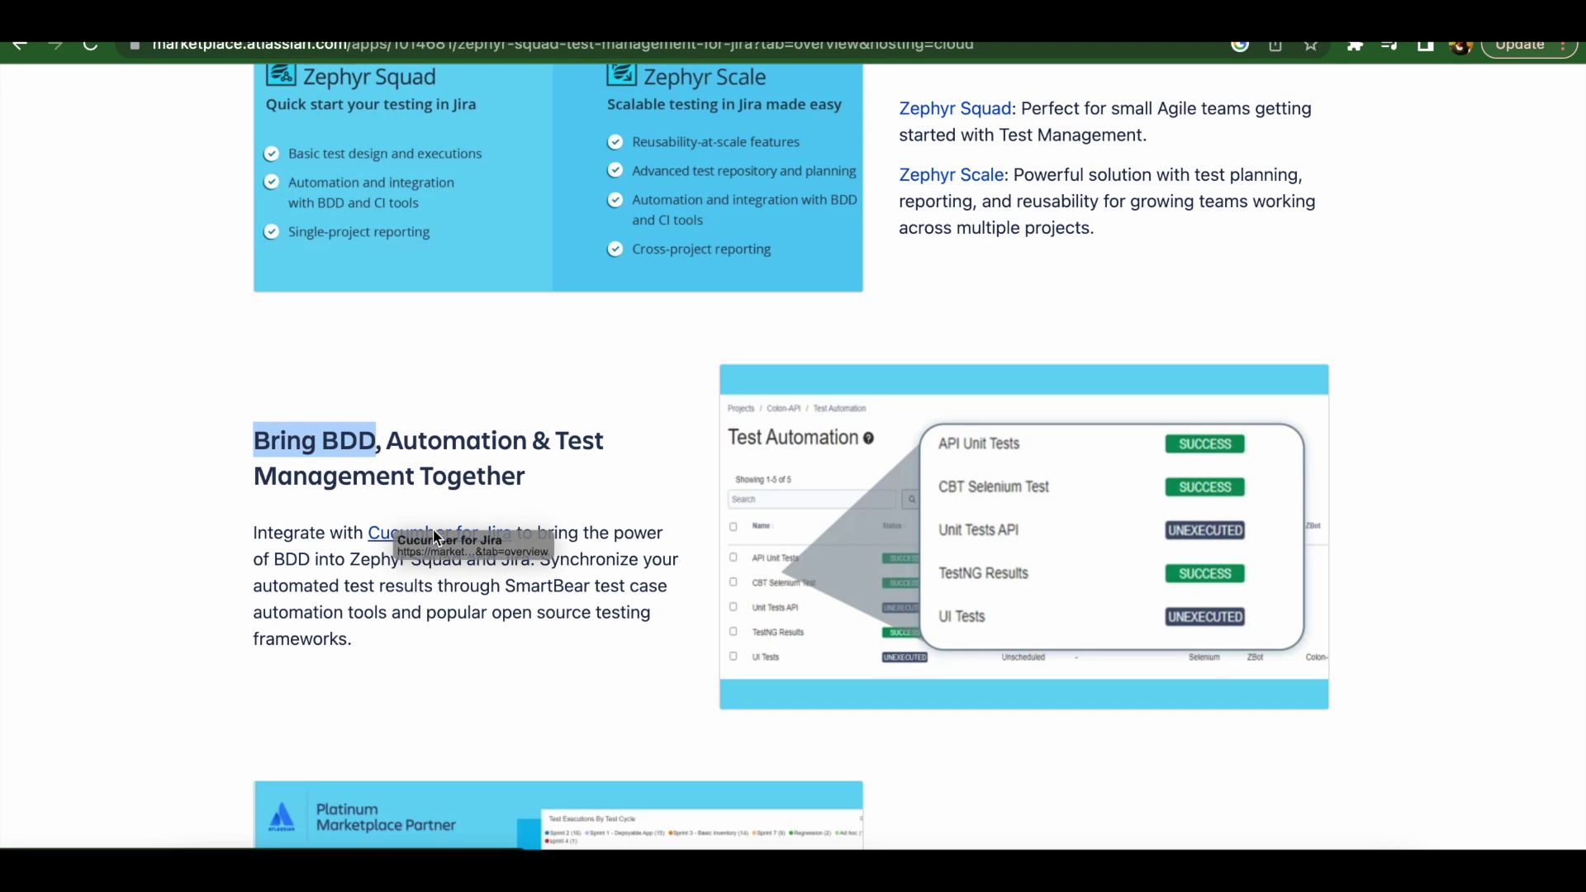
click(419, 443)
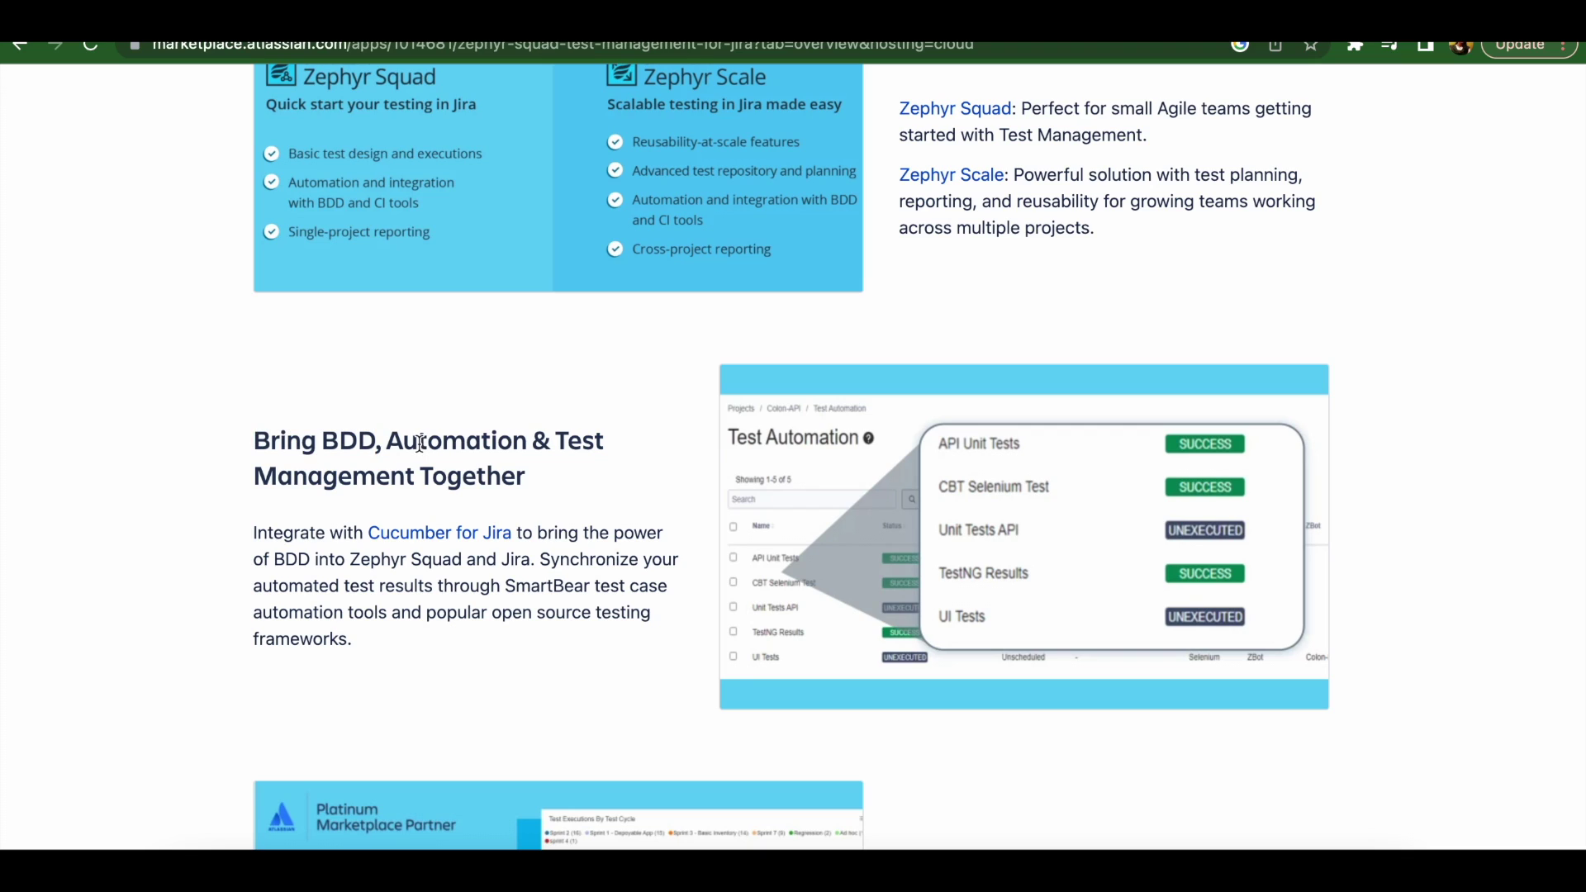
double_click(420, 444)
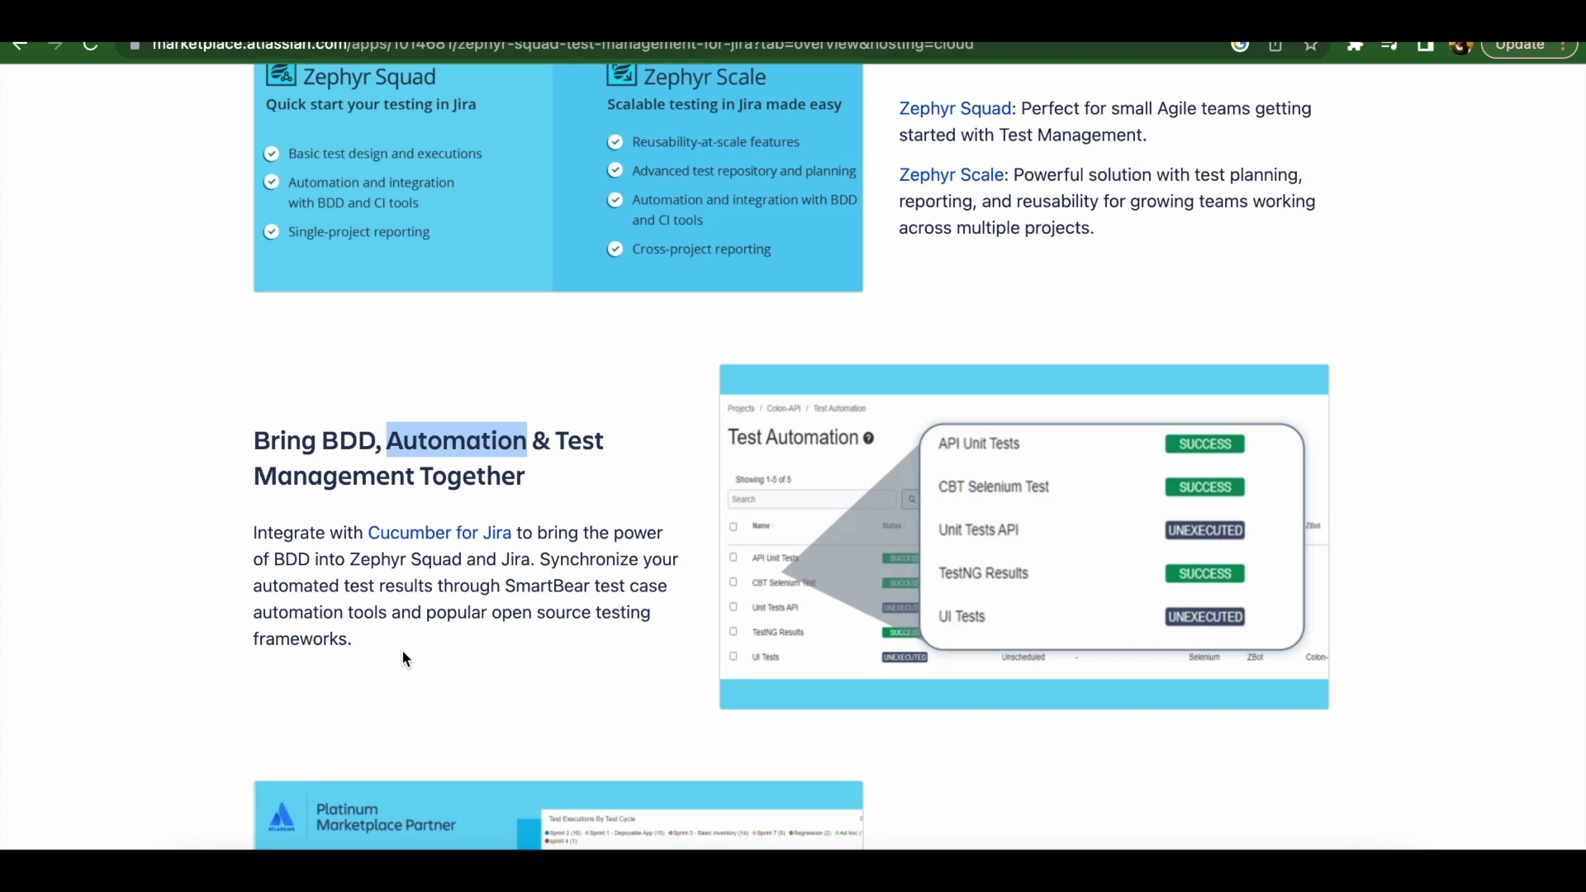
Scroll further down the Zephyr Squad listing to its Resources links
scroll(455, 495, down, 3)
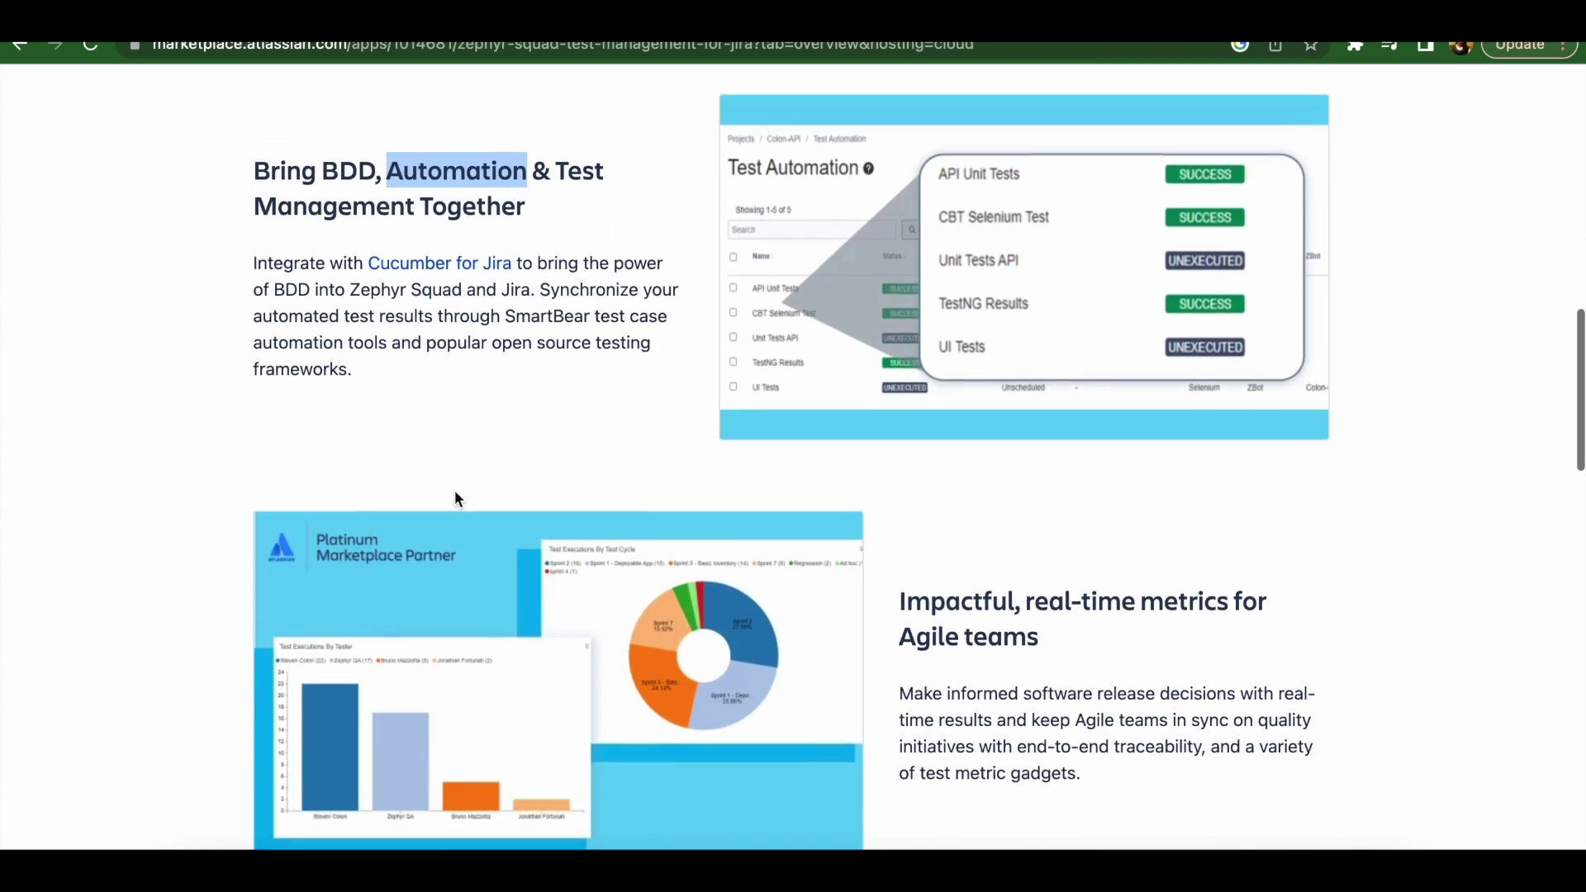
scroll(455, 493, down, 2)
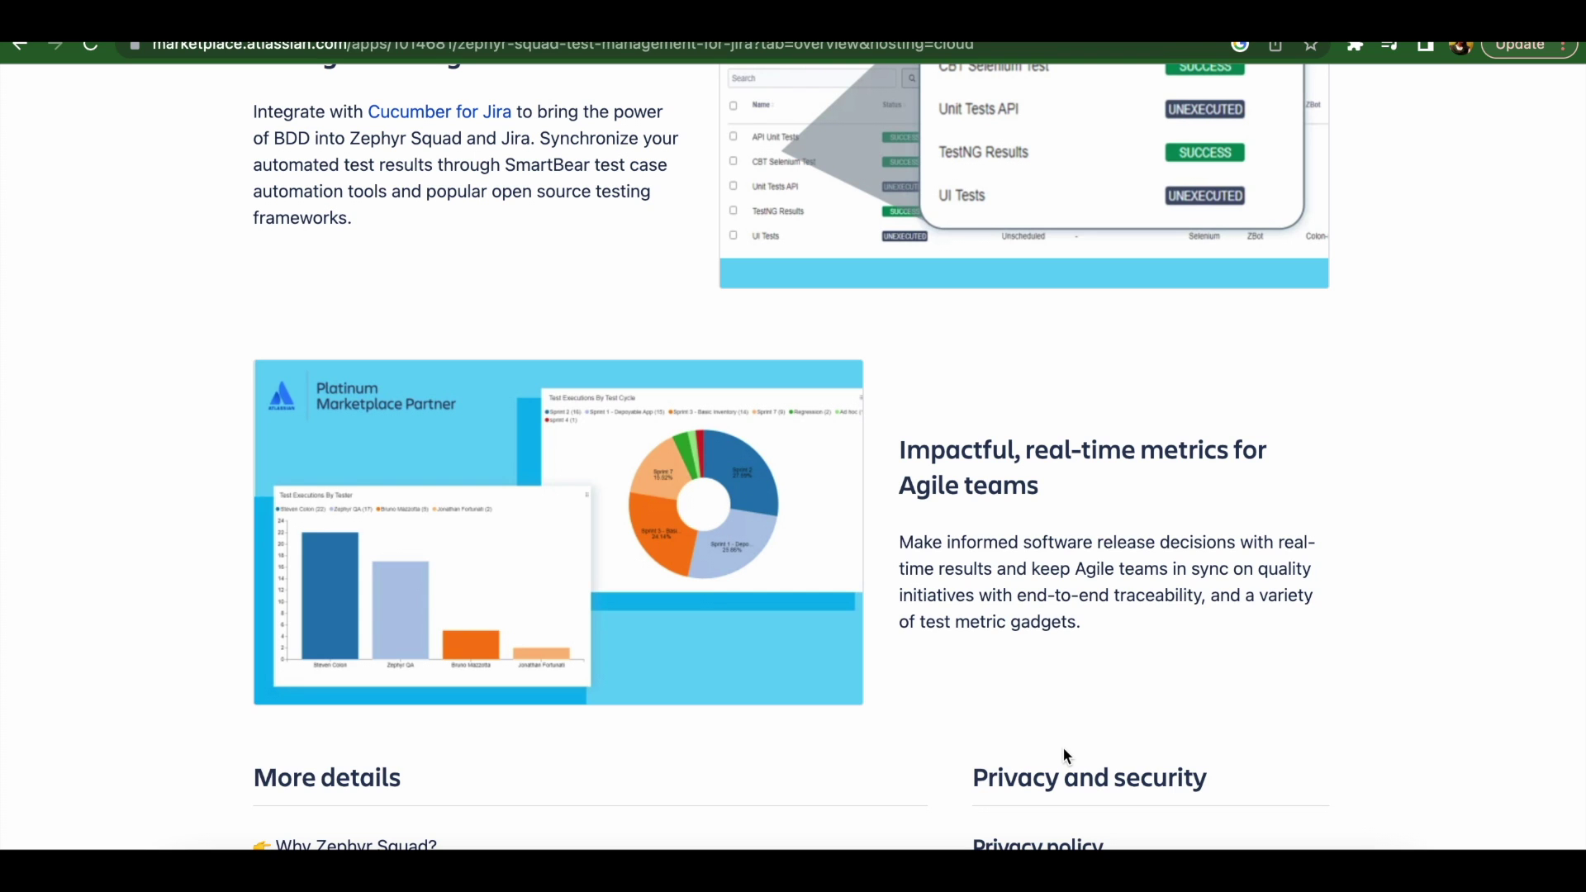
scroll(1066, 755, down, 2)
scroll(1065, 756, down, 4)
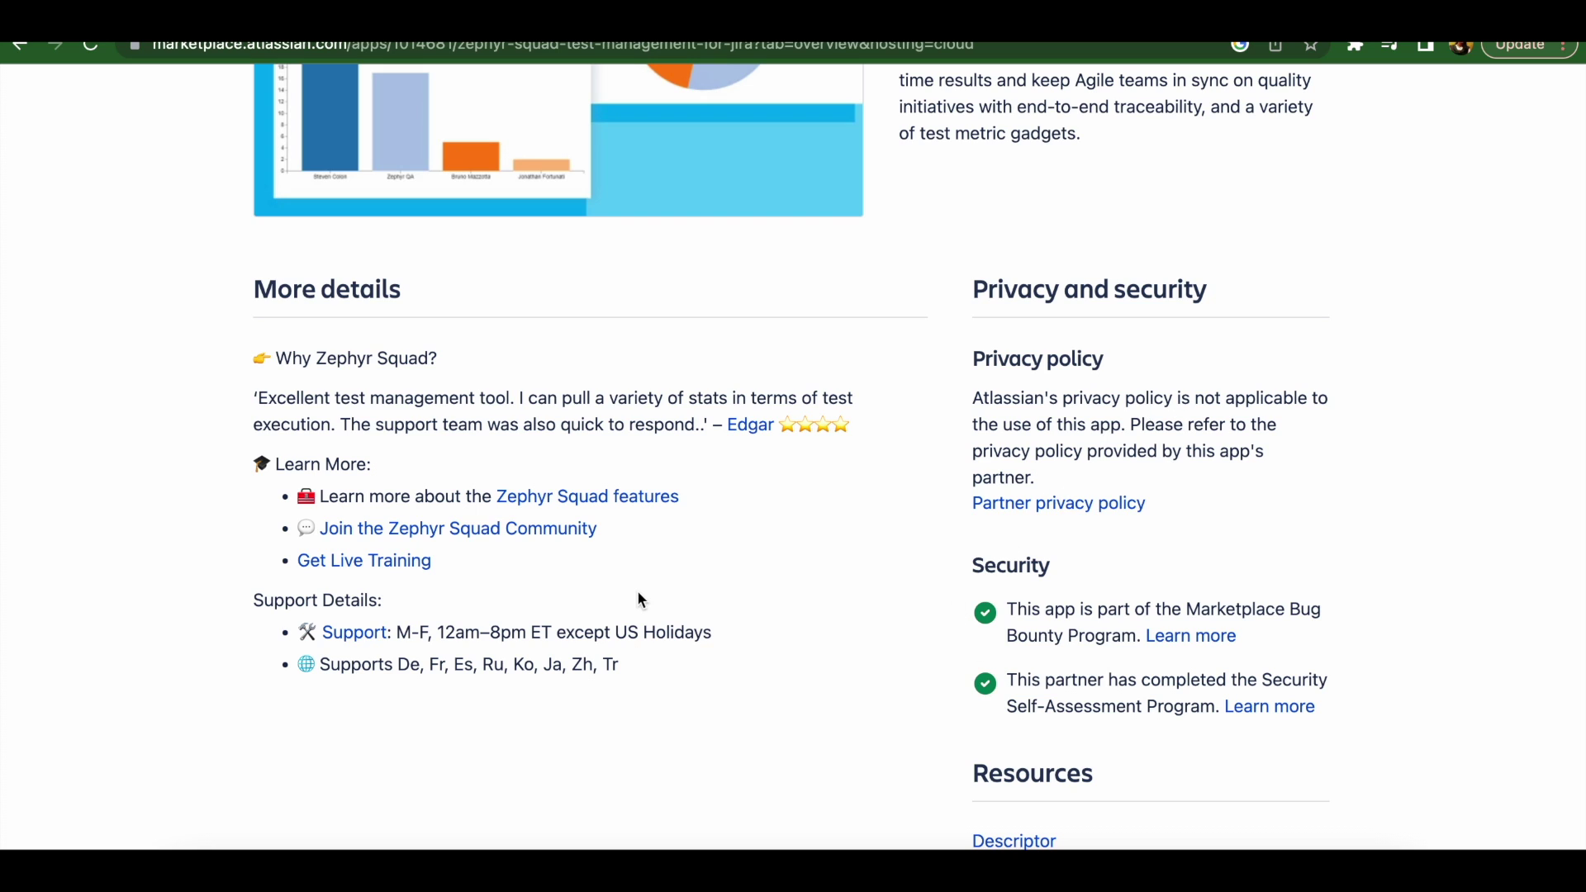
scroll(641, 600, down, 1)
scroll(642, 600, down, 1)
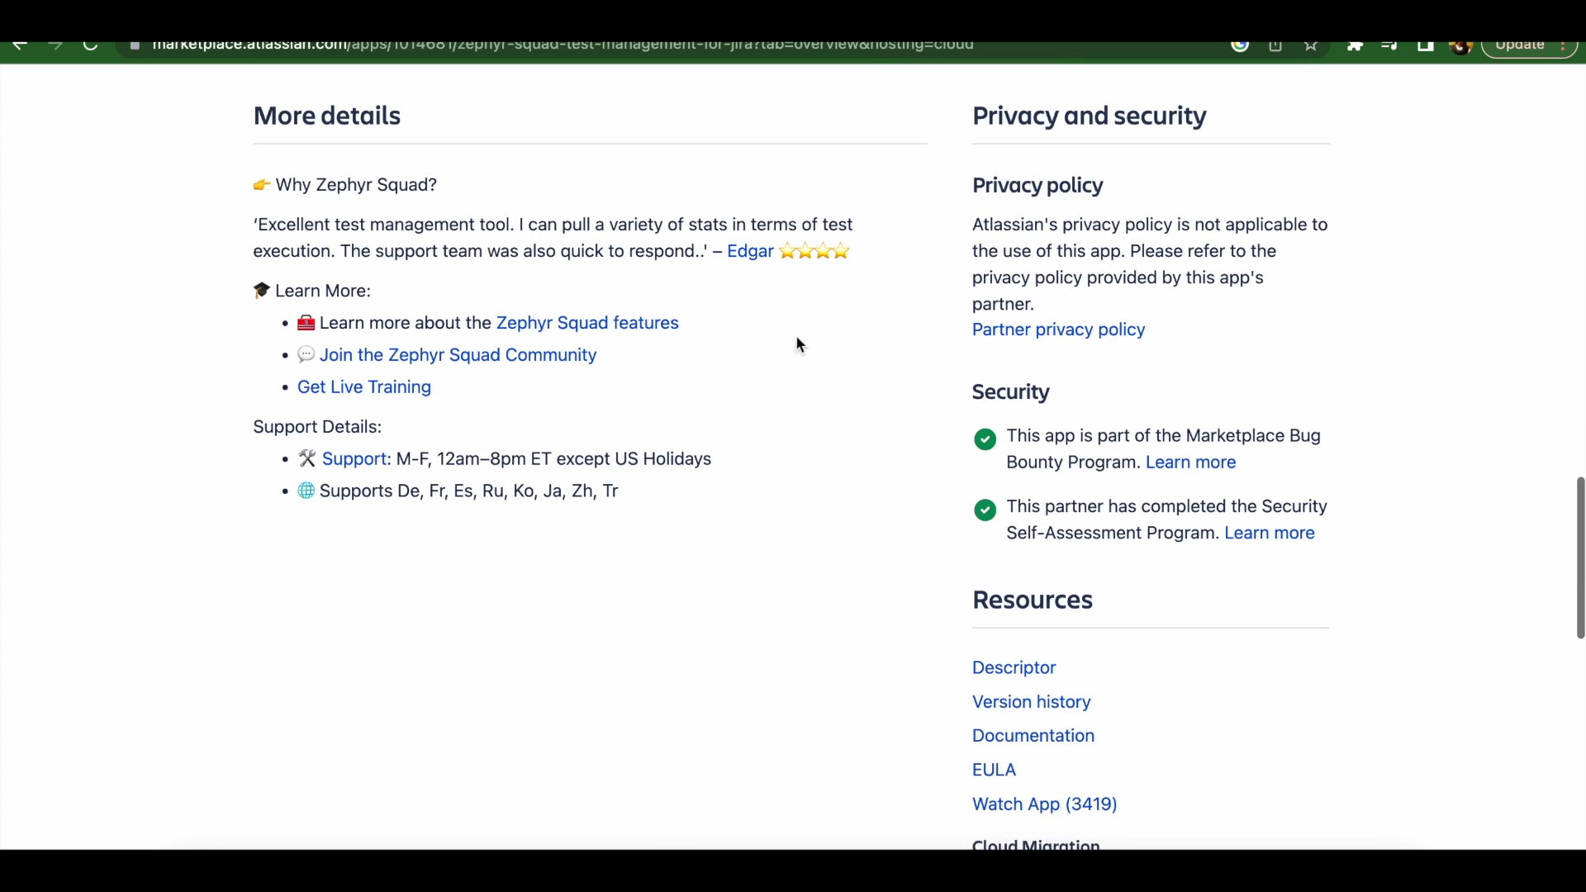
scroll(984, 755, down, 1)
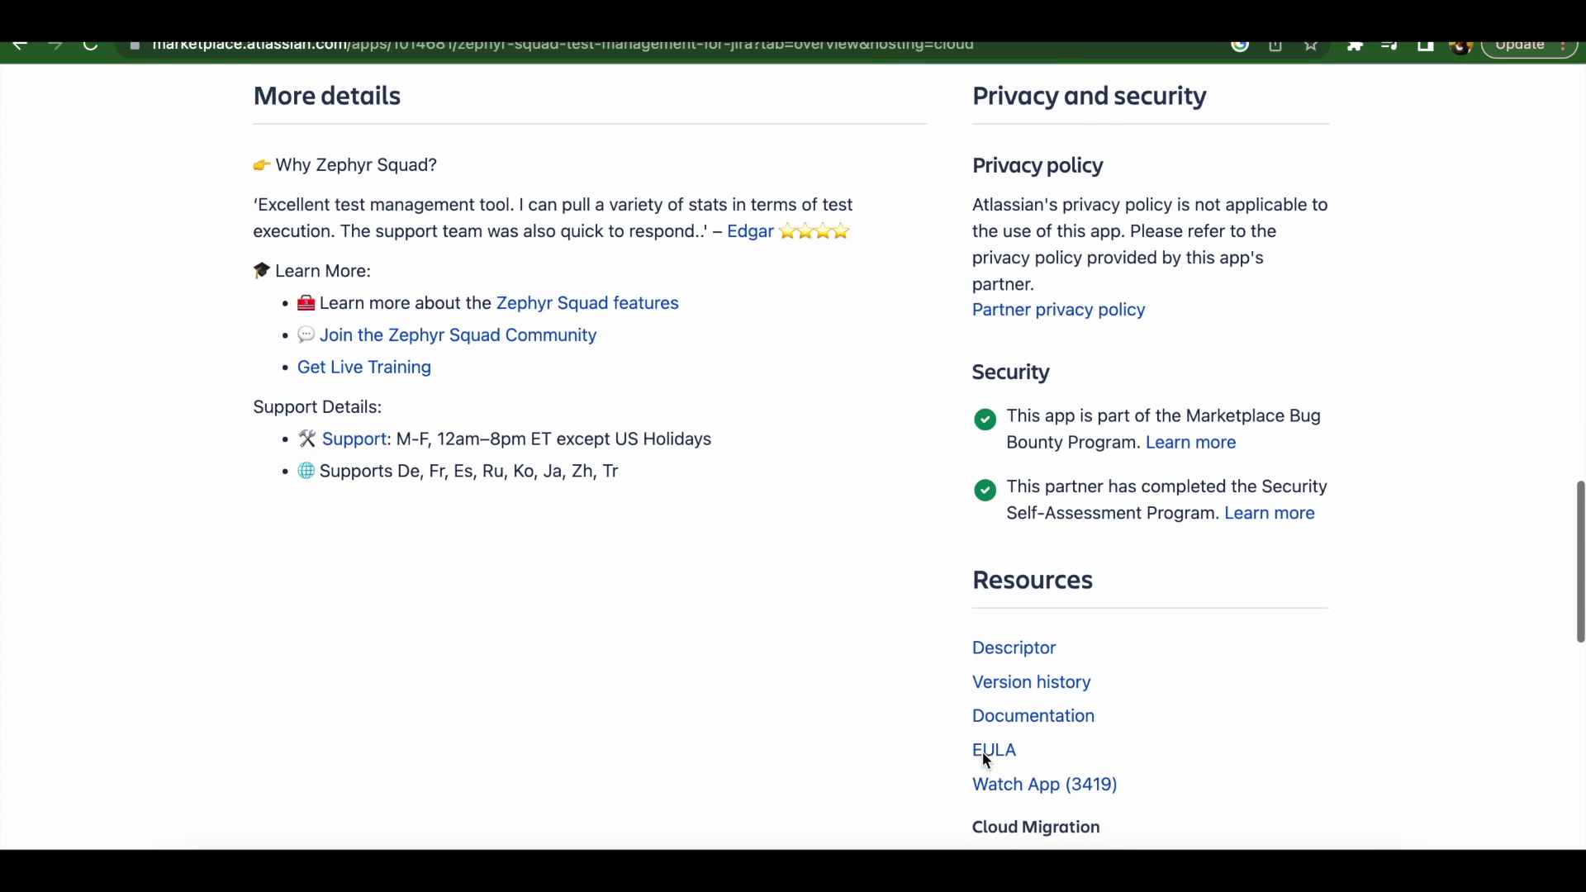
Open the Documentation resource and scroll the Confluence Zephyr for JIRA Cloud overview
click(1005, 654)
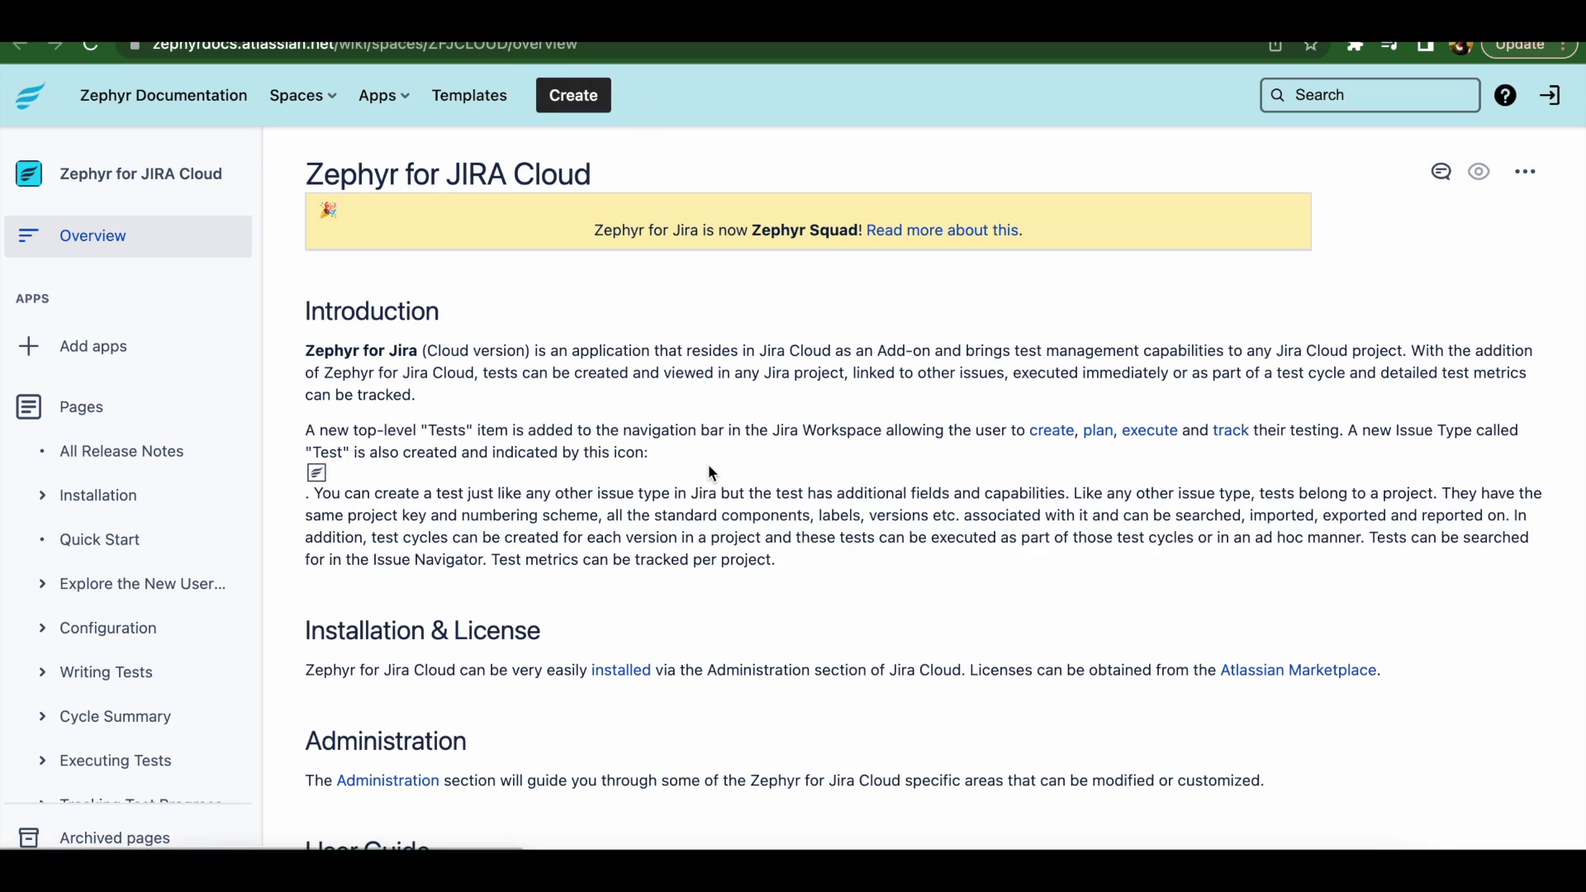
scroll(709, 464, down, 1)
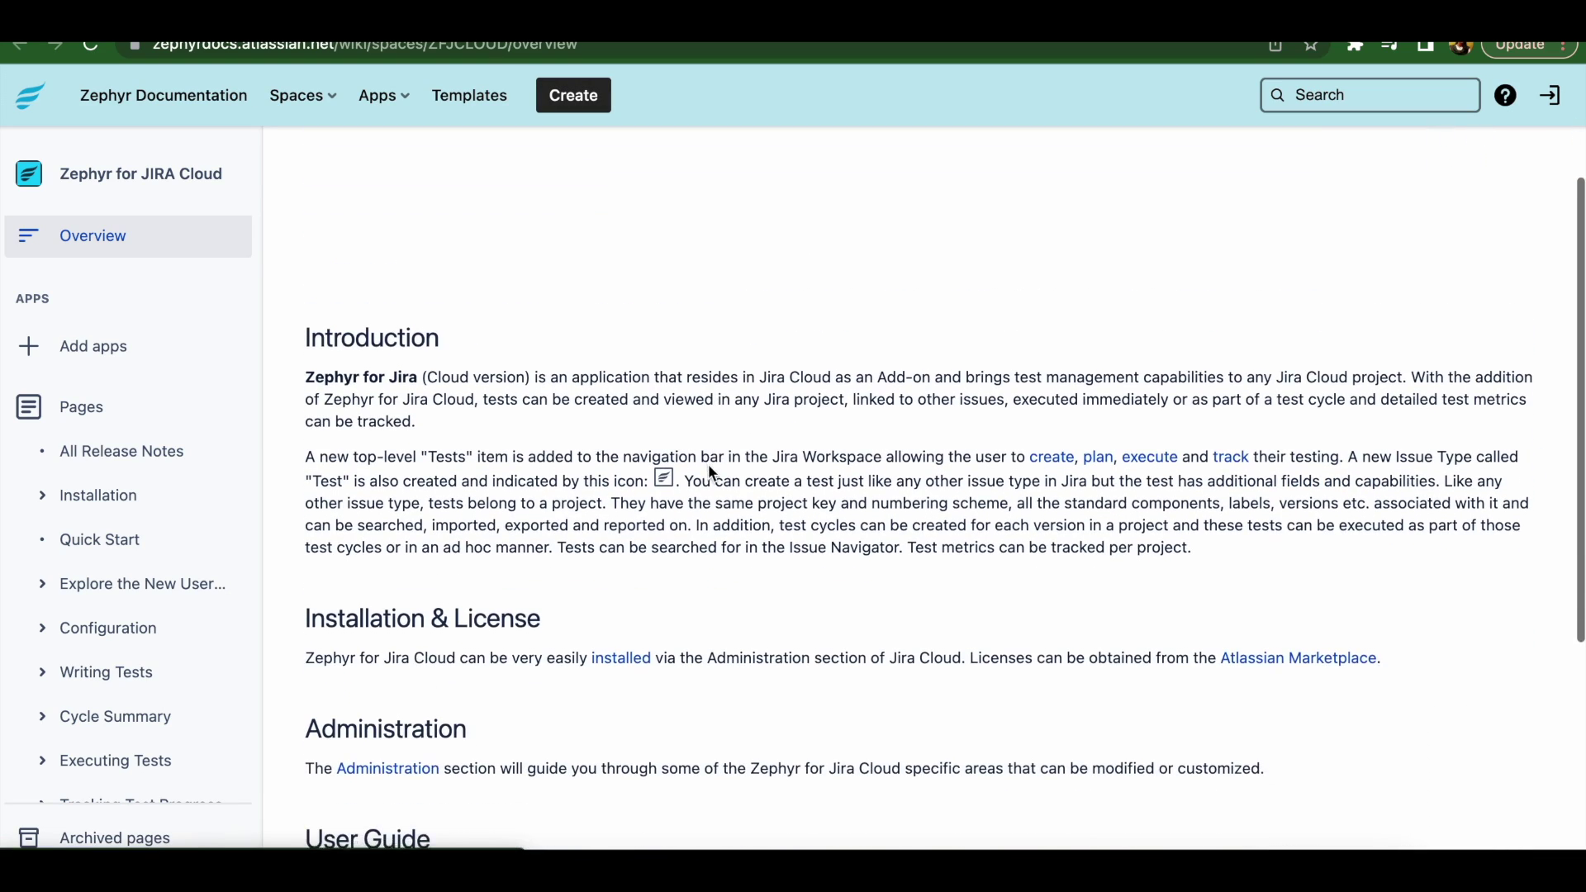
scroll(709, 469, down, 1)
scroll(709, 469, down, 1)
scroll(708, 469, down, 2)
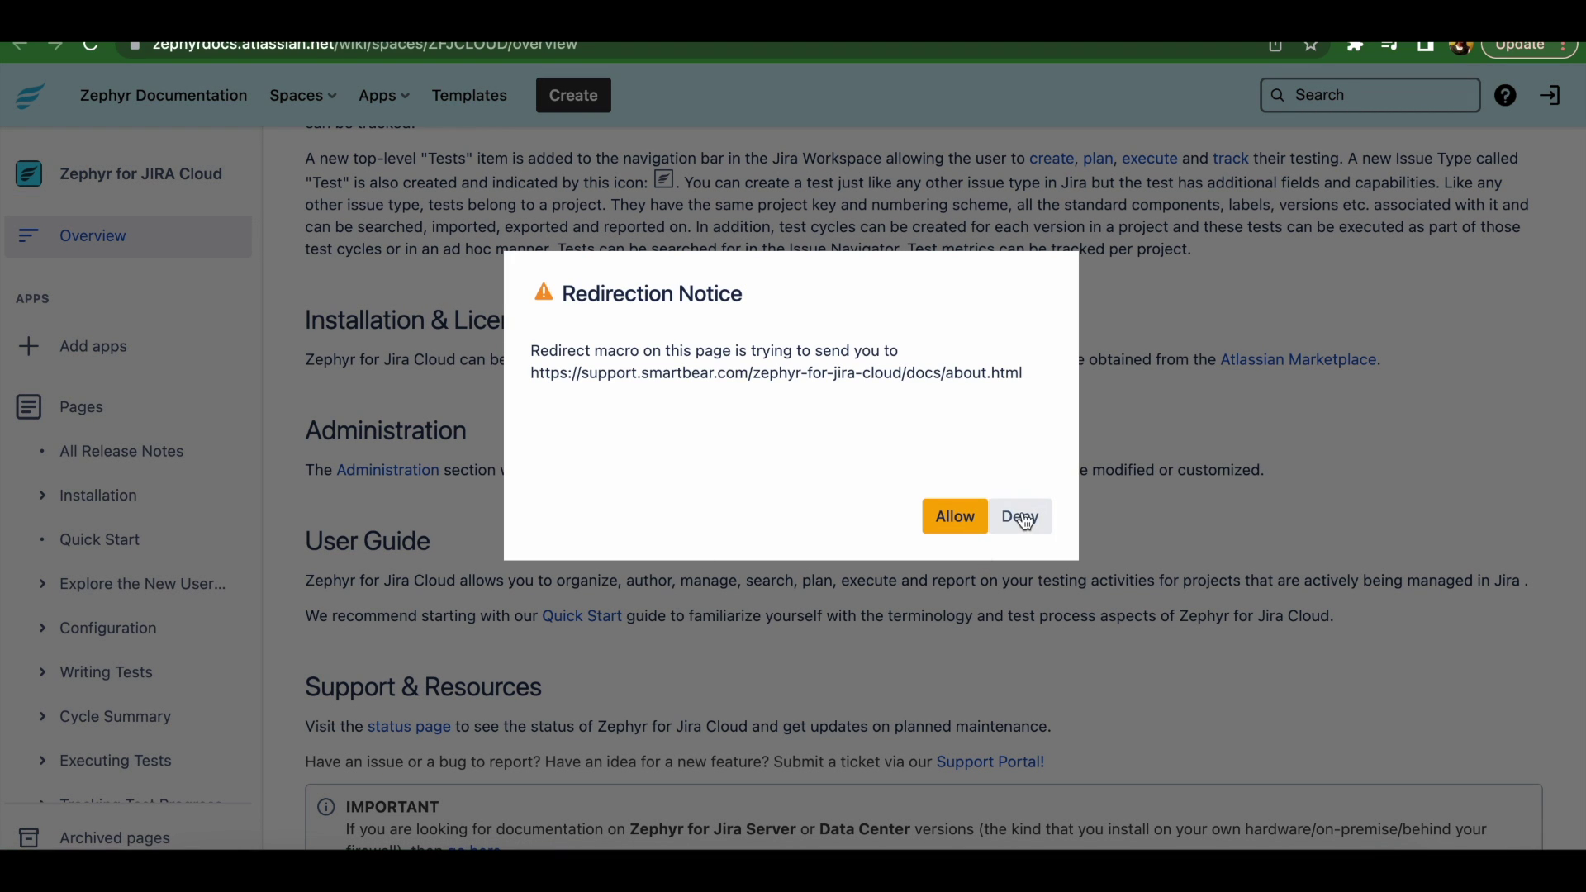
Accept the redirect to SmartBear Support and read the About Zephyr Squad Cloud page
click(967, 517)
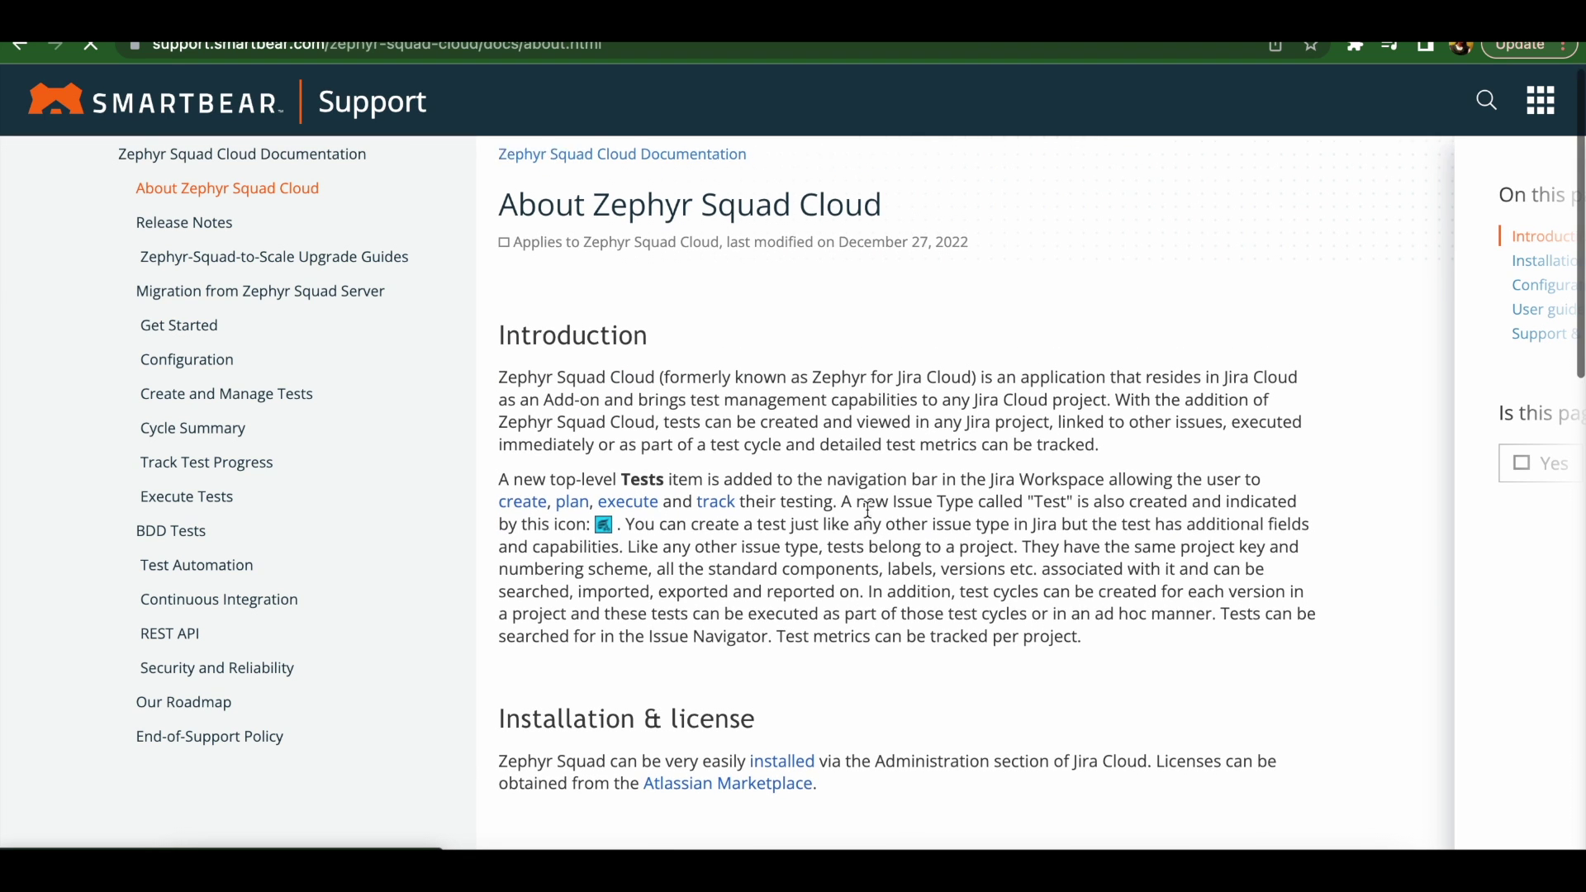
scroll(867, 510, down, 2)
scroll(867, 510, down, 3)
scroll(867, 510, down, 1)
scroll(870, 517, down, 1)
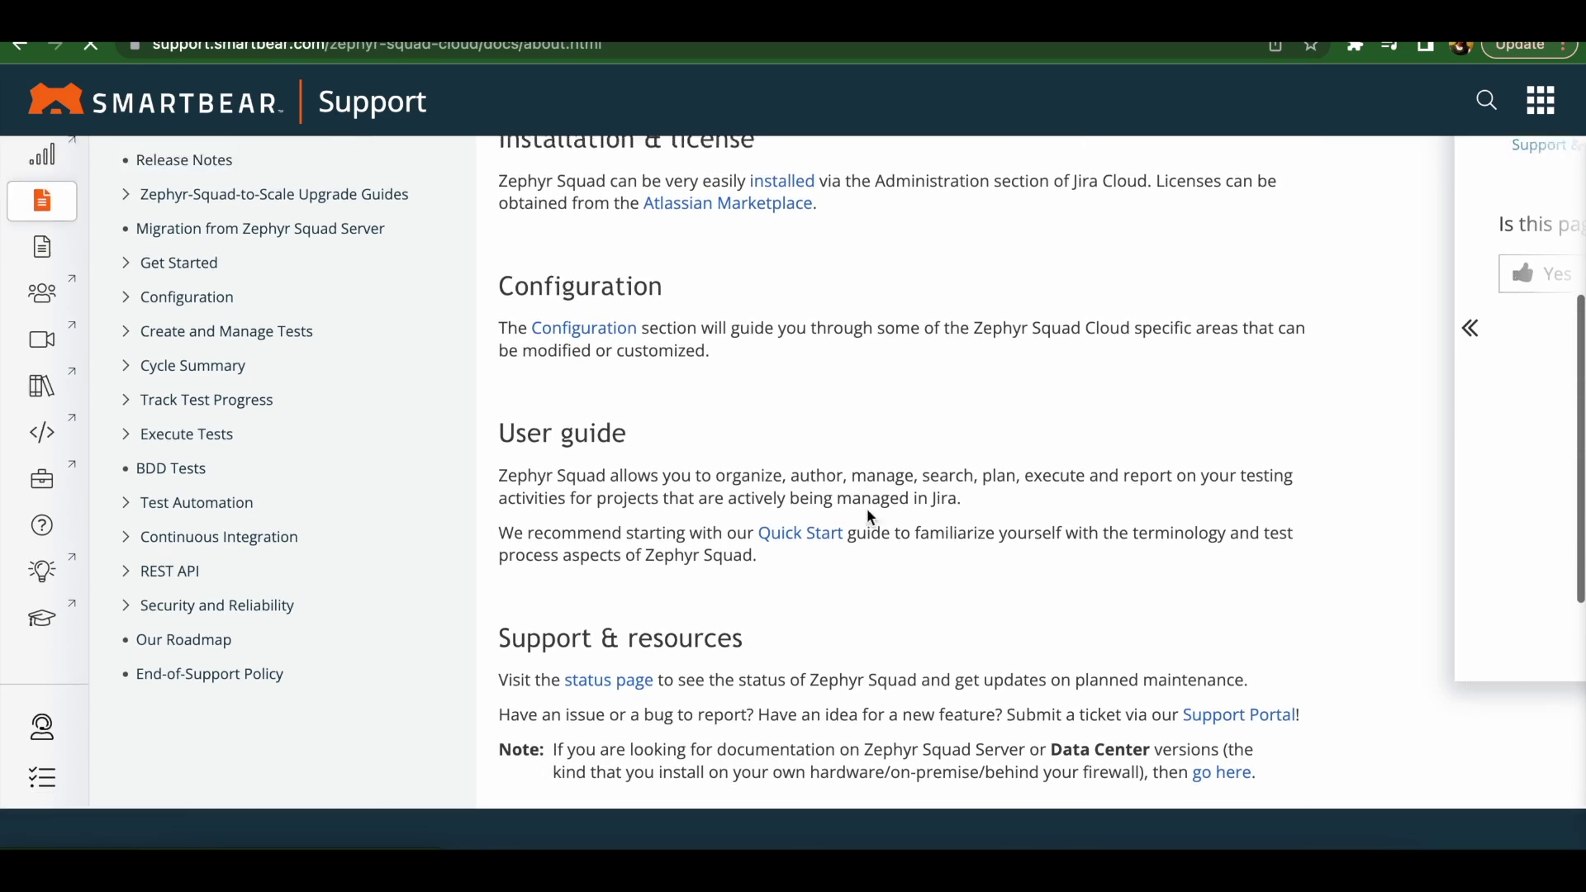
scroll(871, 517, down, 2)
Open the BDD Tests page from the SmartBear documentation sidebar
scroll(870, 517, up, 4)
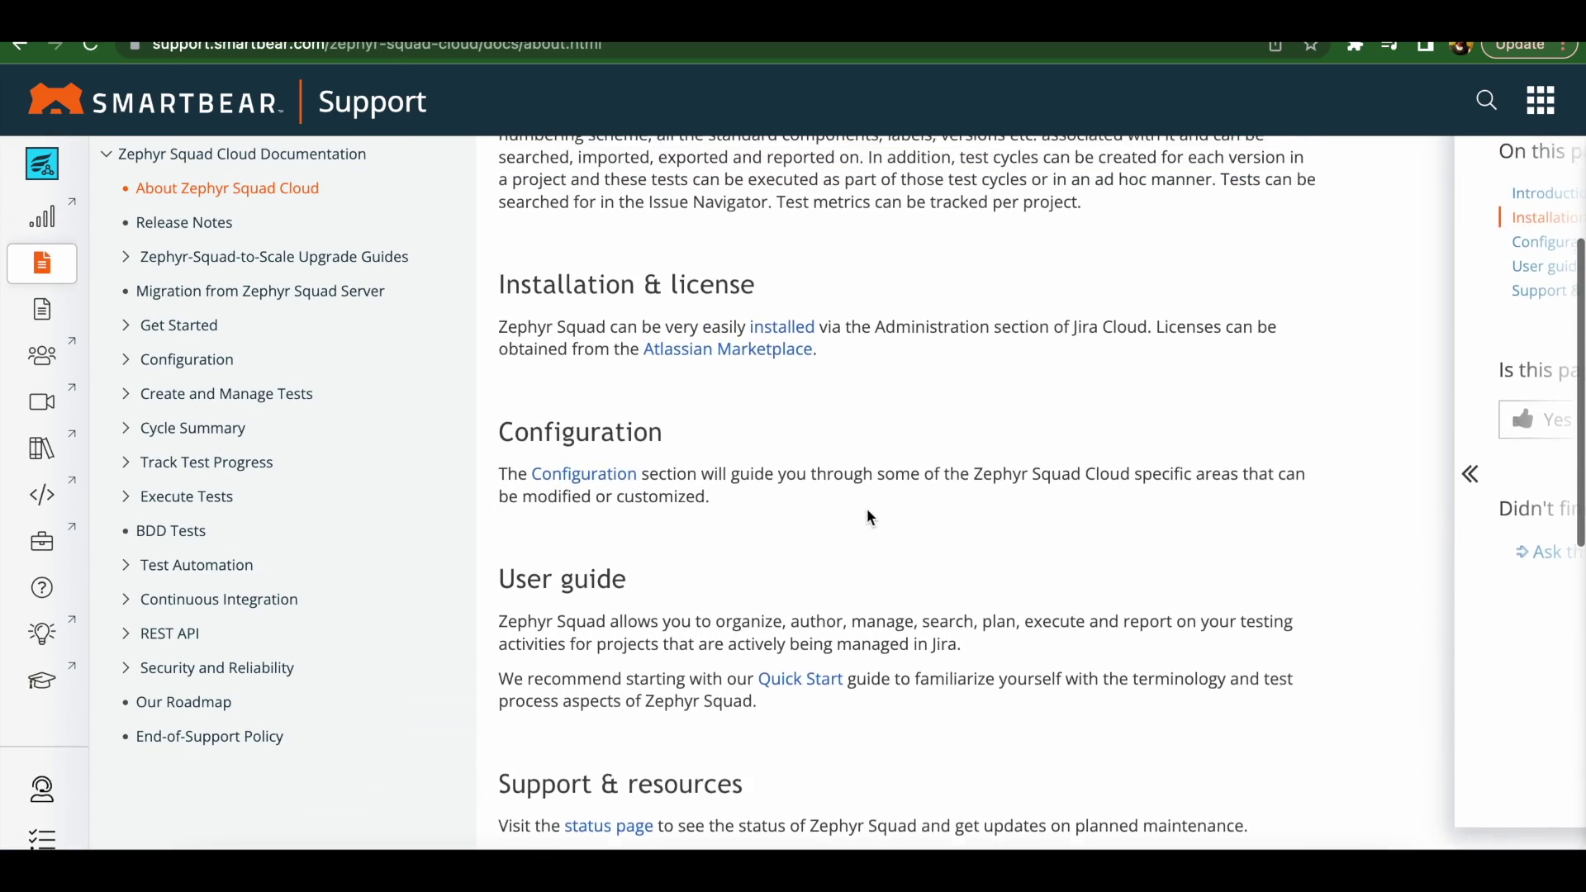
scroll(870, 517, up, 2)
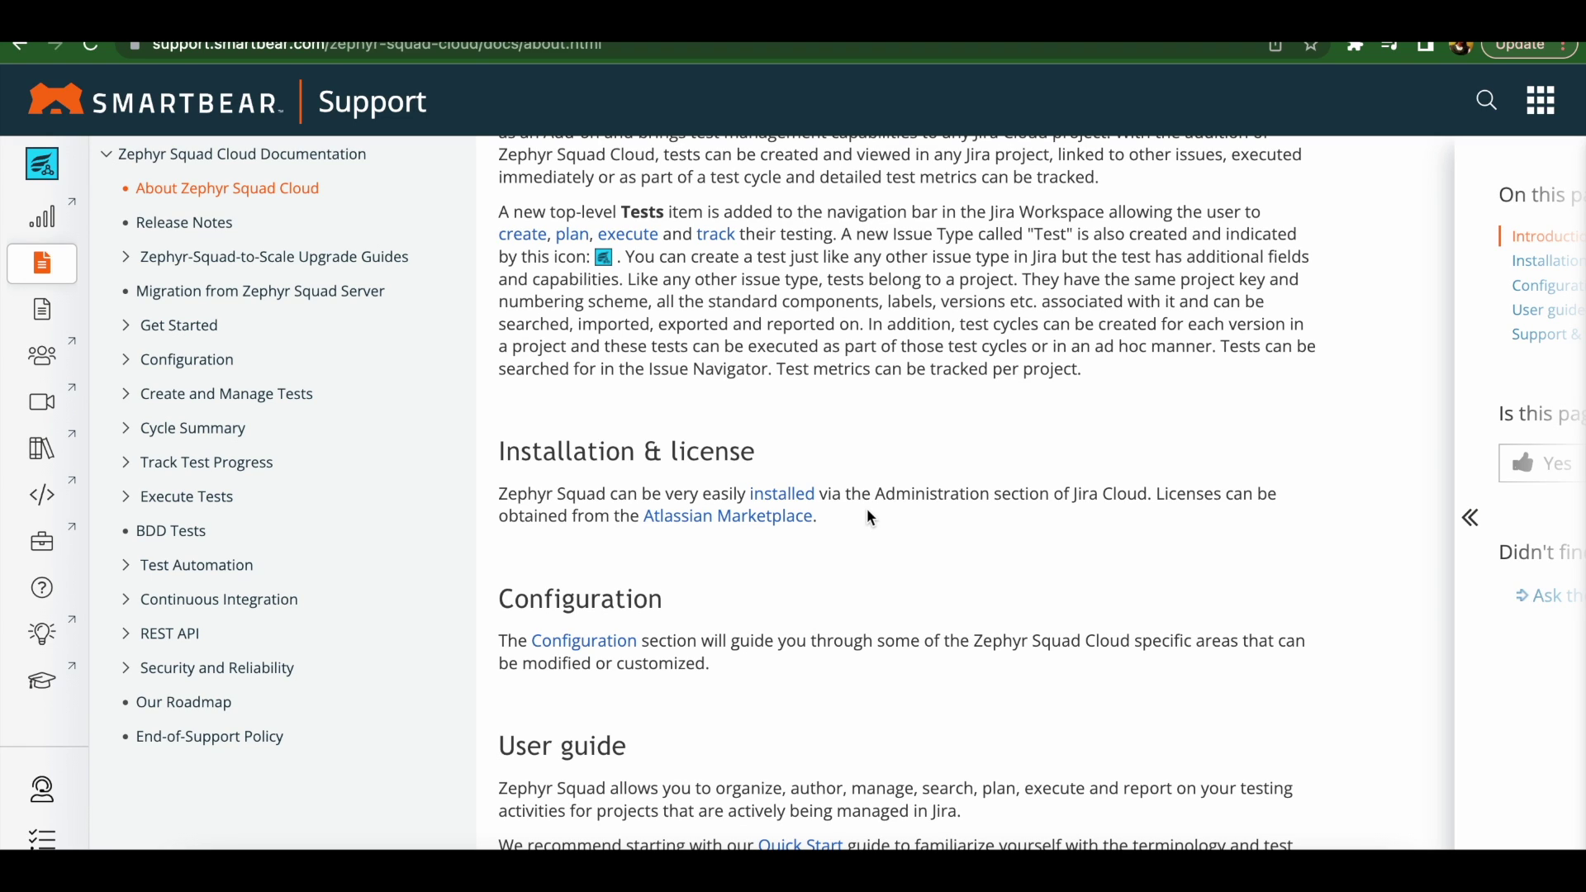
click(182, 538)
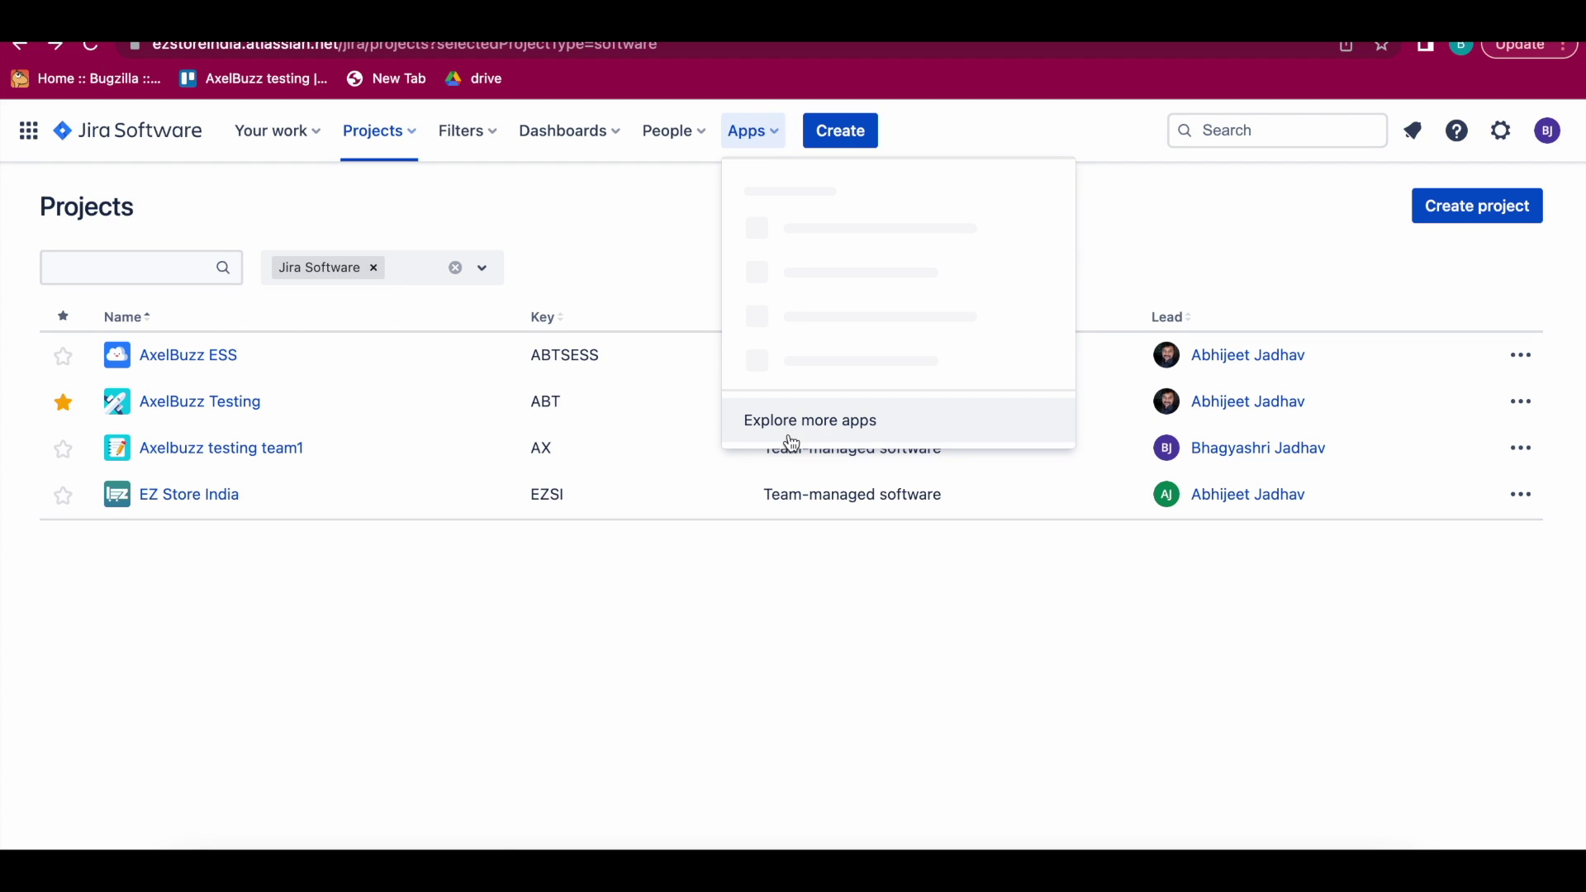
Search Jira's Marketplace apps for 'zephyr' and open the Zephyr Squad - Test Management app page
click(791, 423)
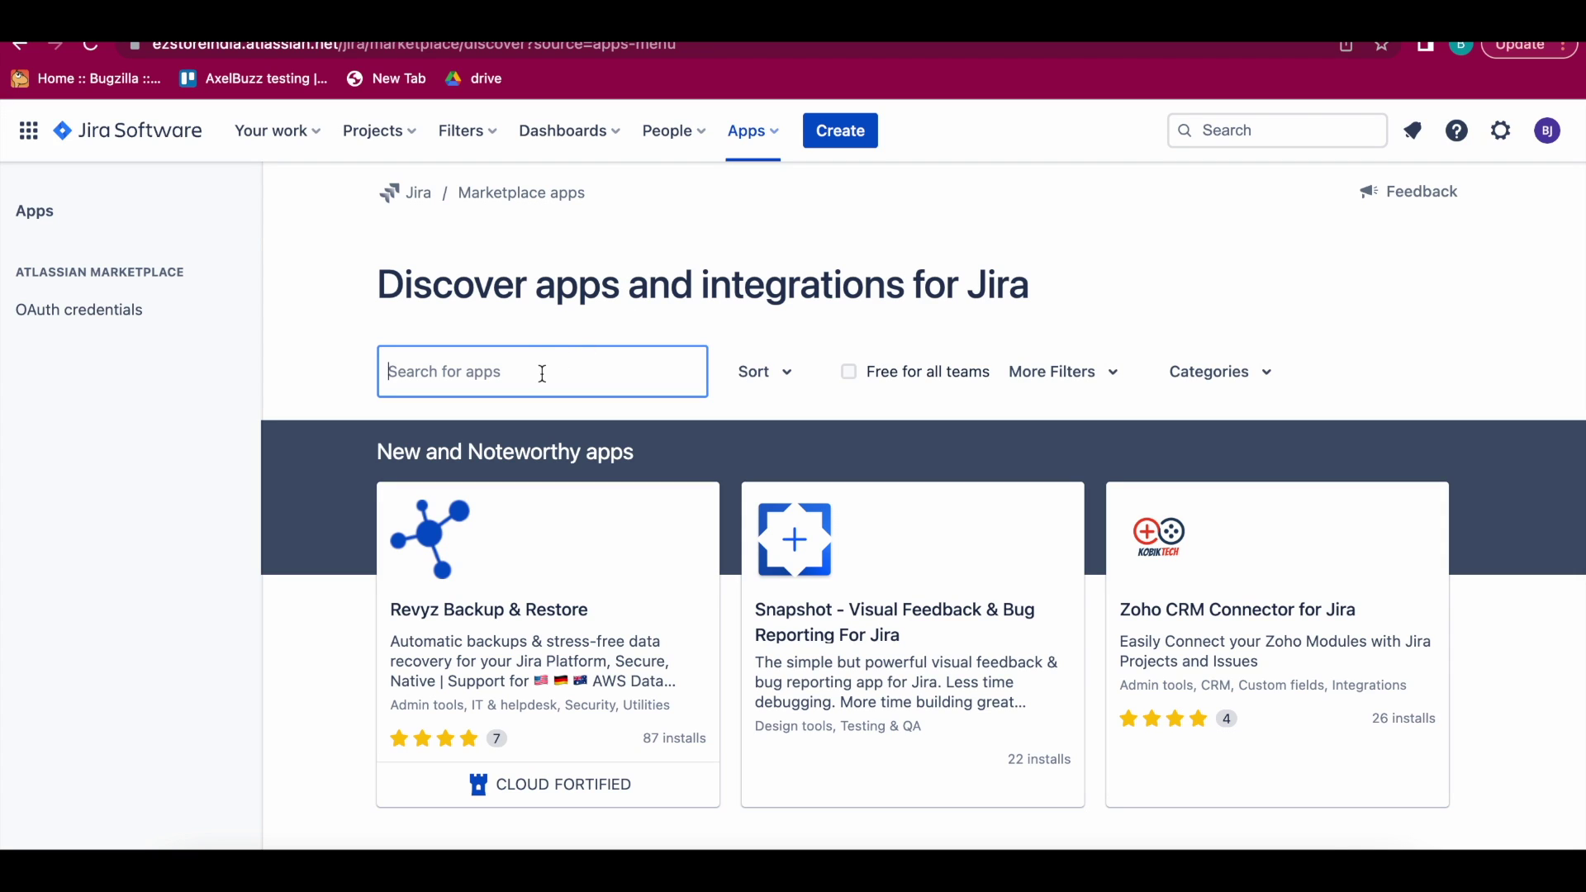
text(zephyr)
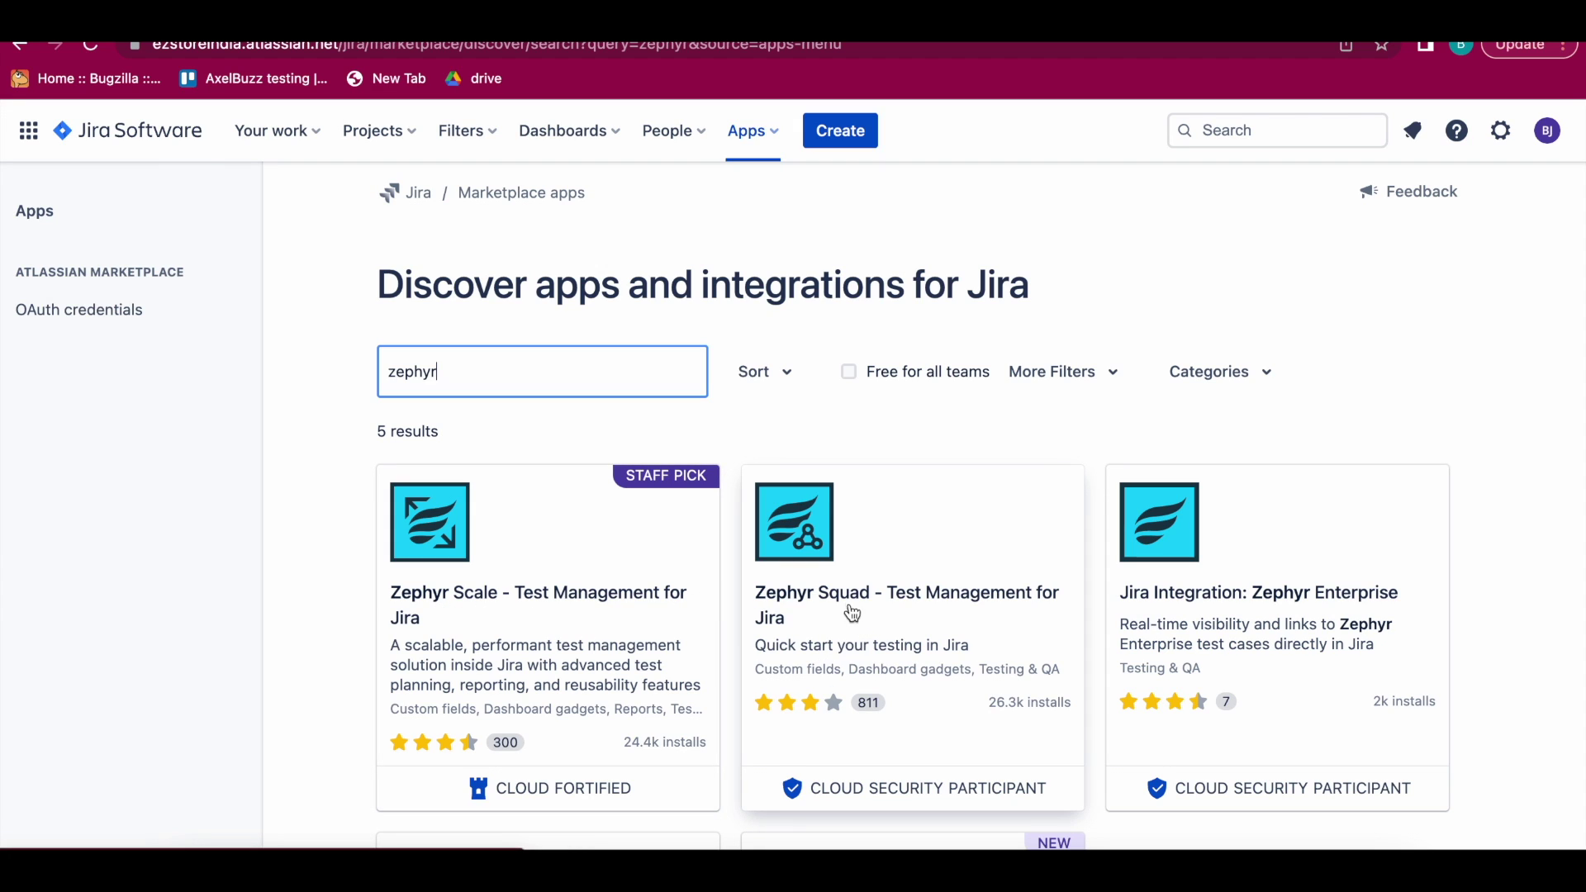
mouse_move(914, 788)
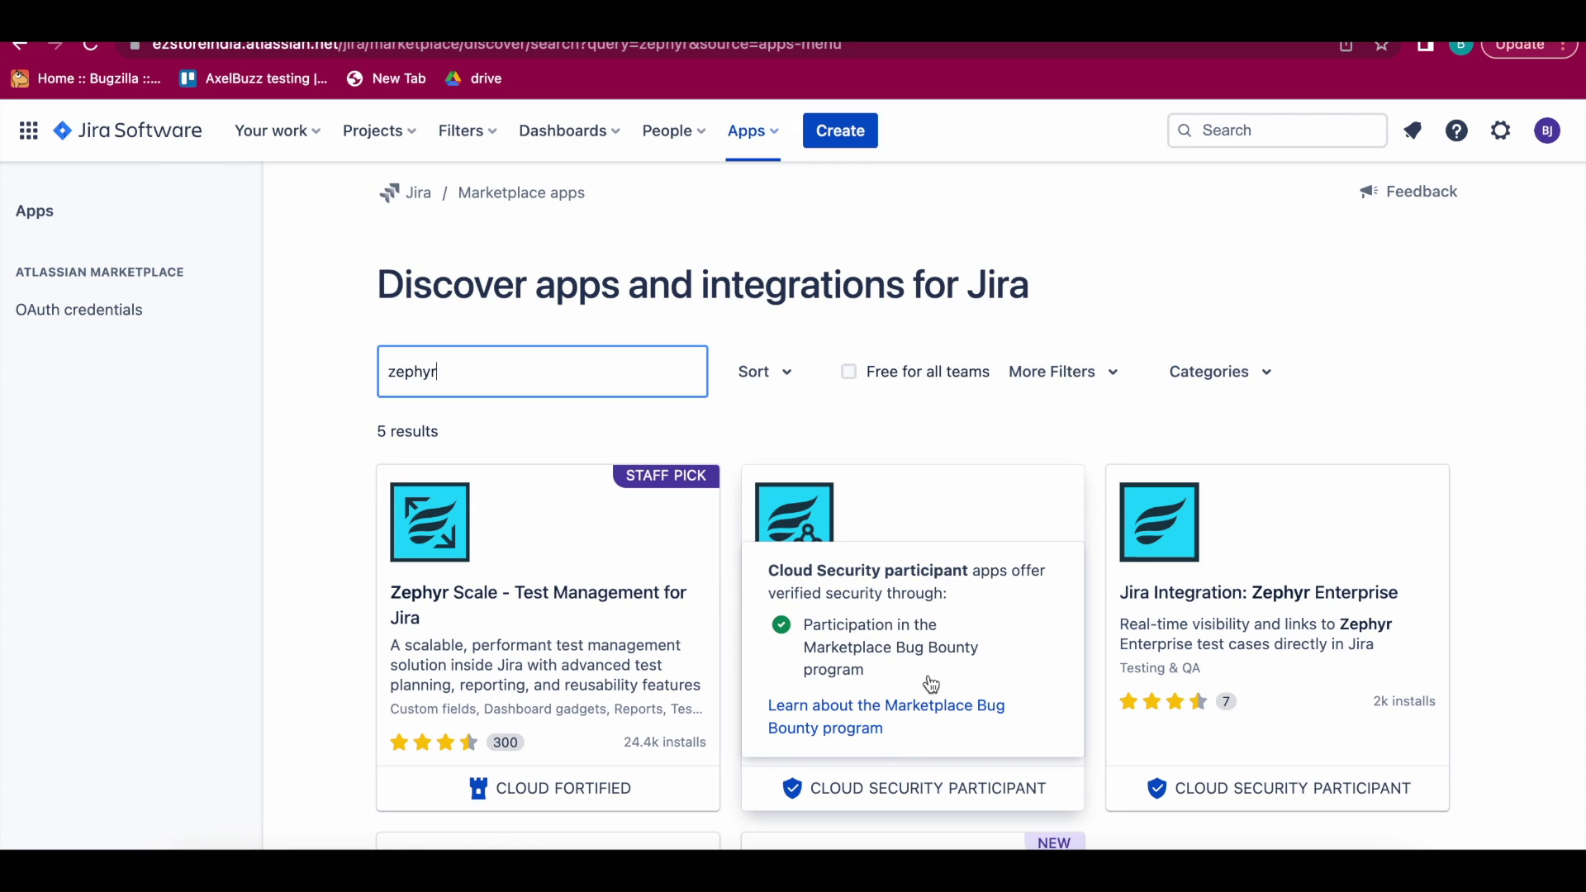
click(864, 529)
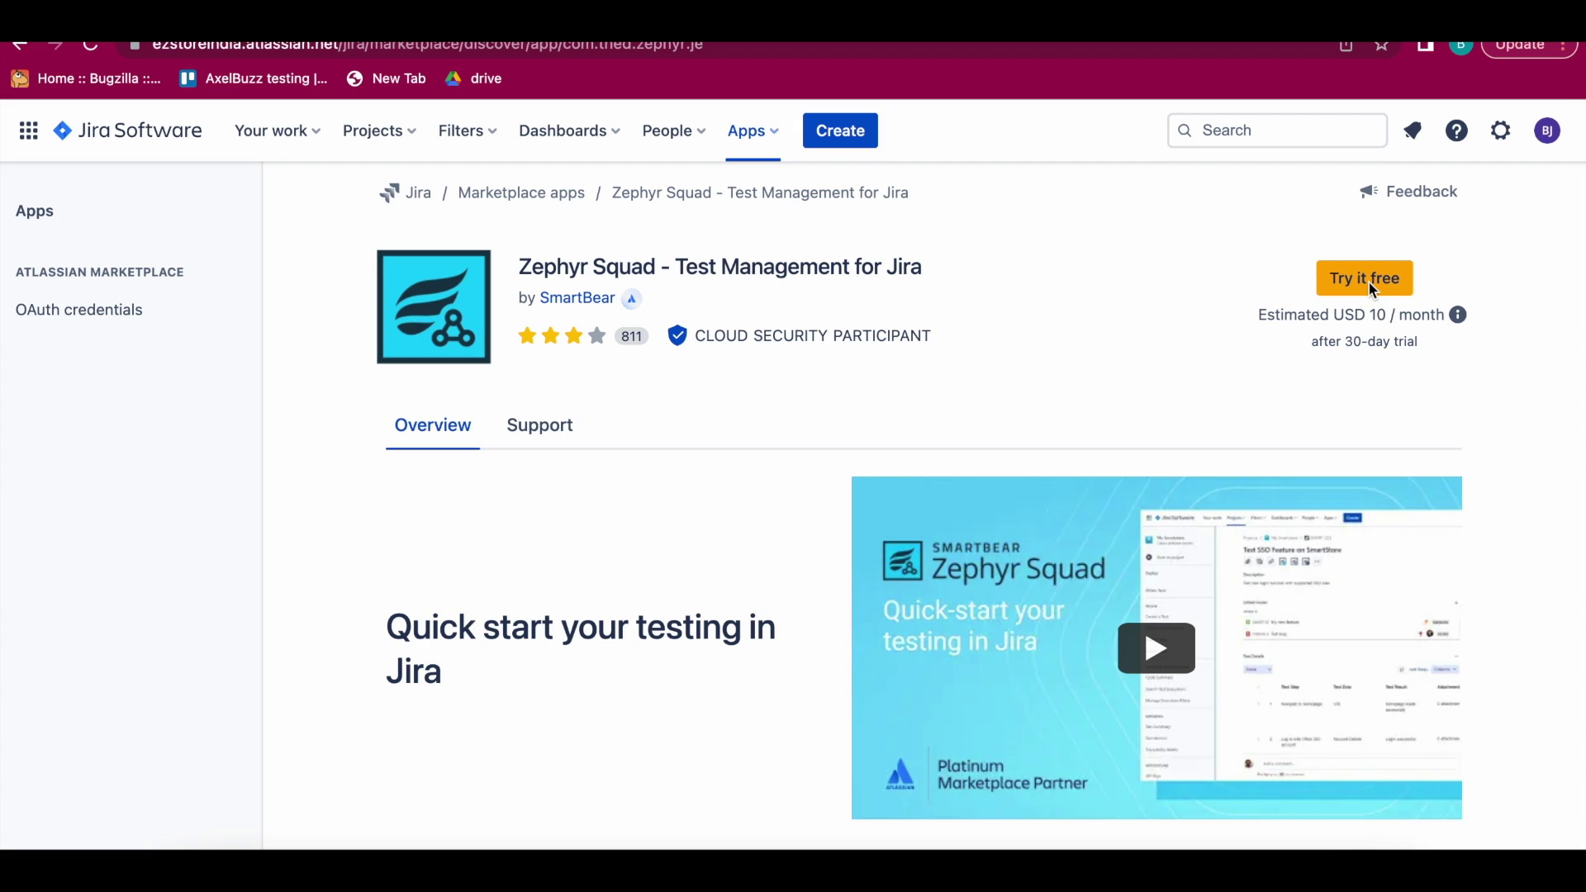
Submit a free-trial install request for Zephyr Squad to the Jira admin
click(1372, 285)
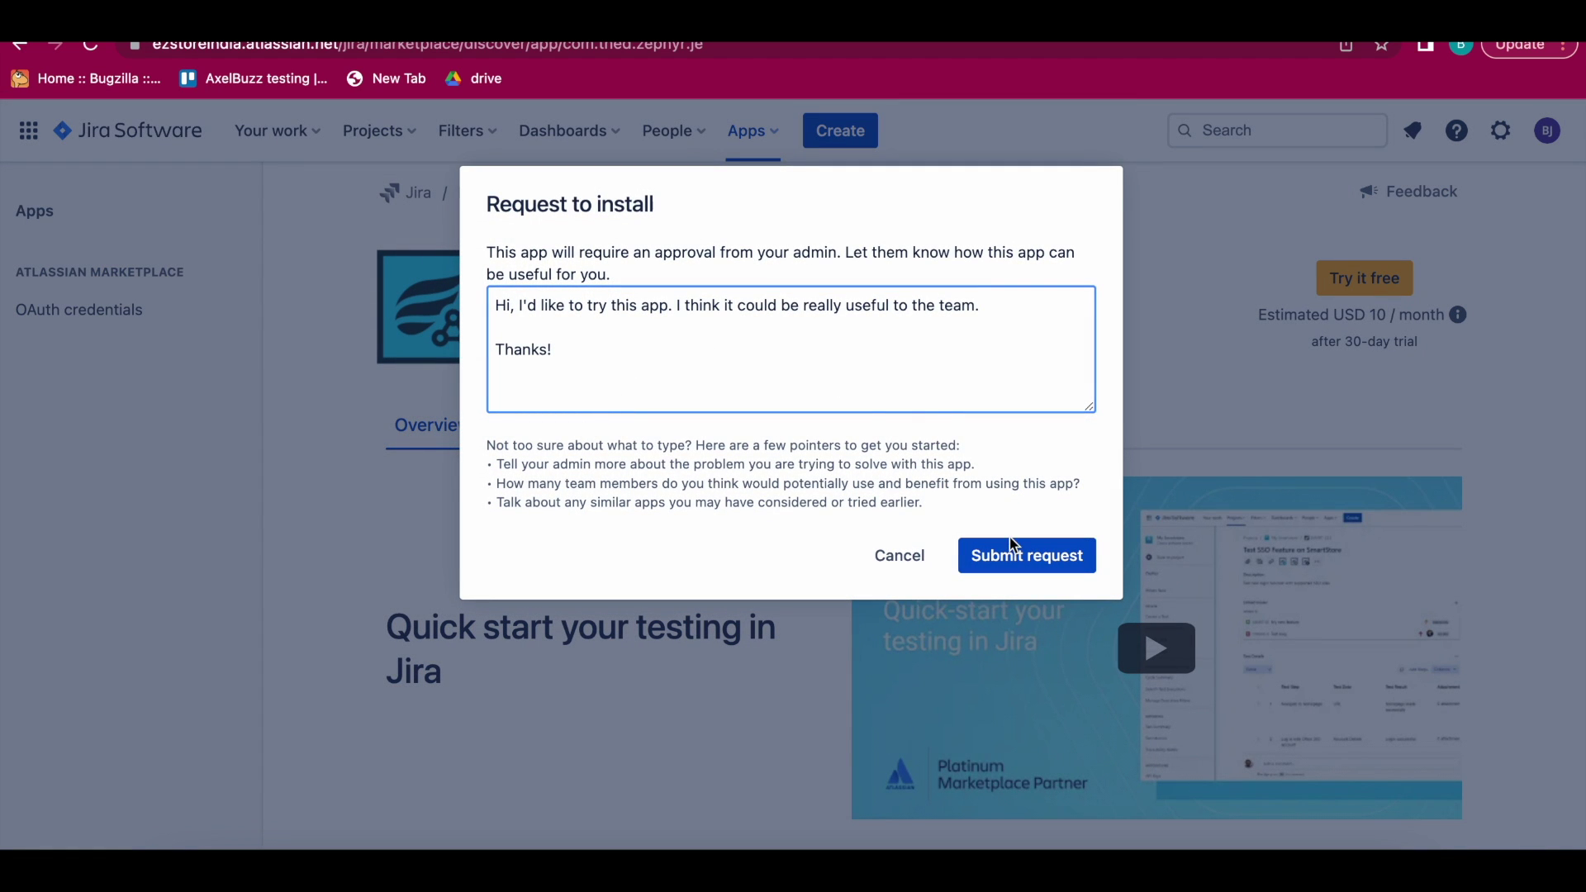
click(1010, 545)
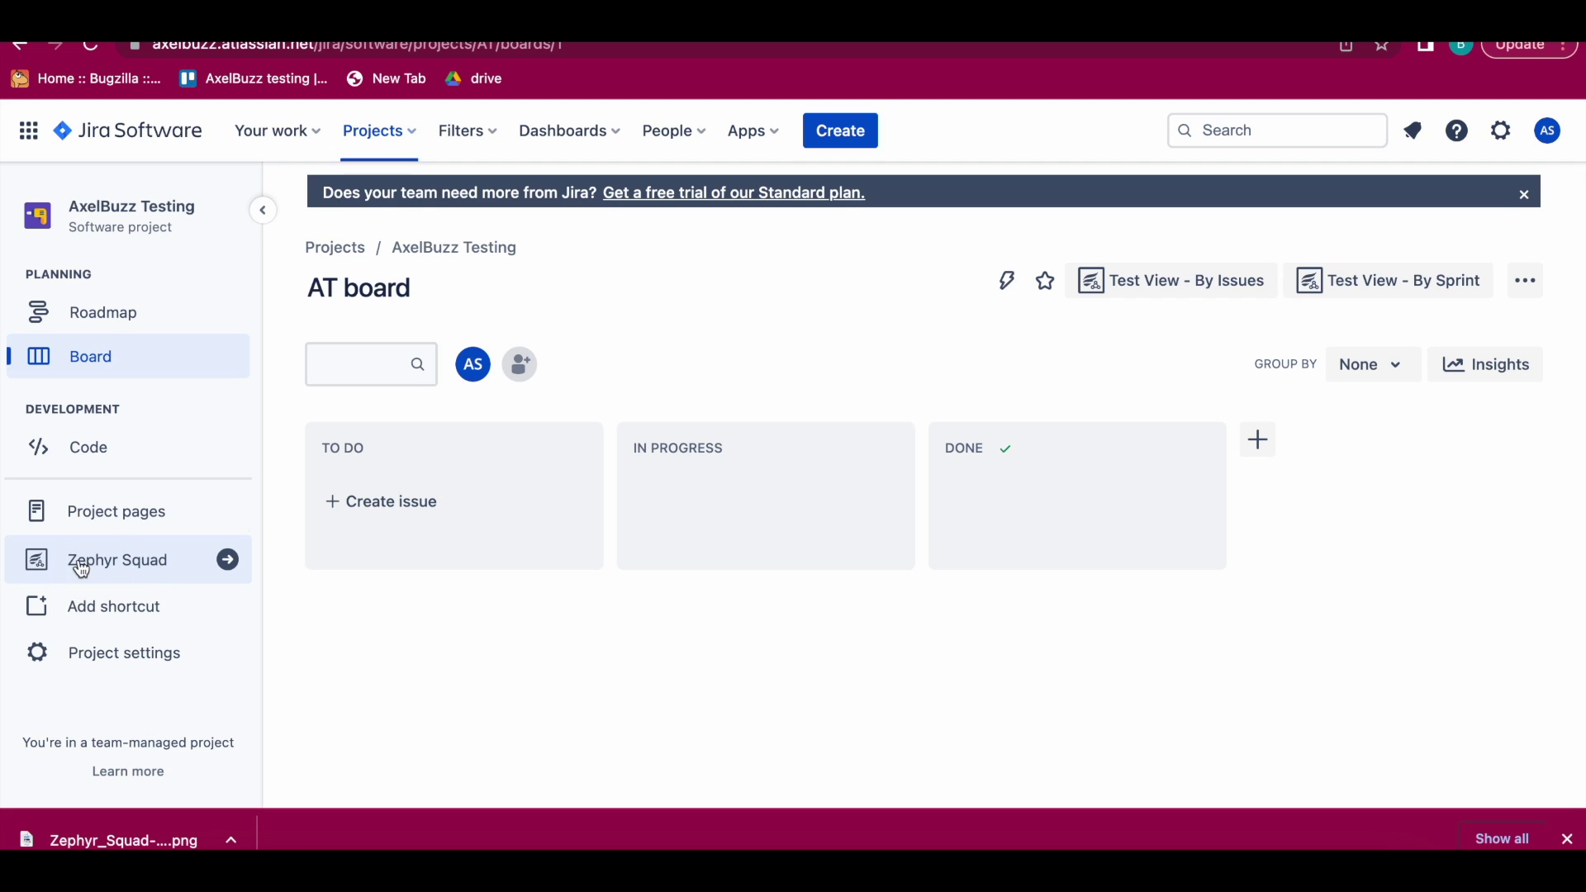
Expand Zephyr Squad in the AxelBuzz Testing sidebar and browse Design, Planning and Execution, Reporting, Integrations
click(219, 560)
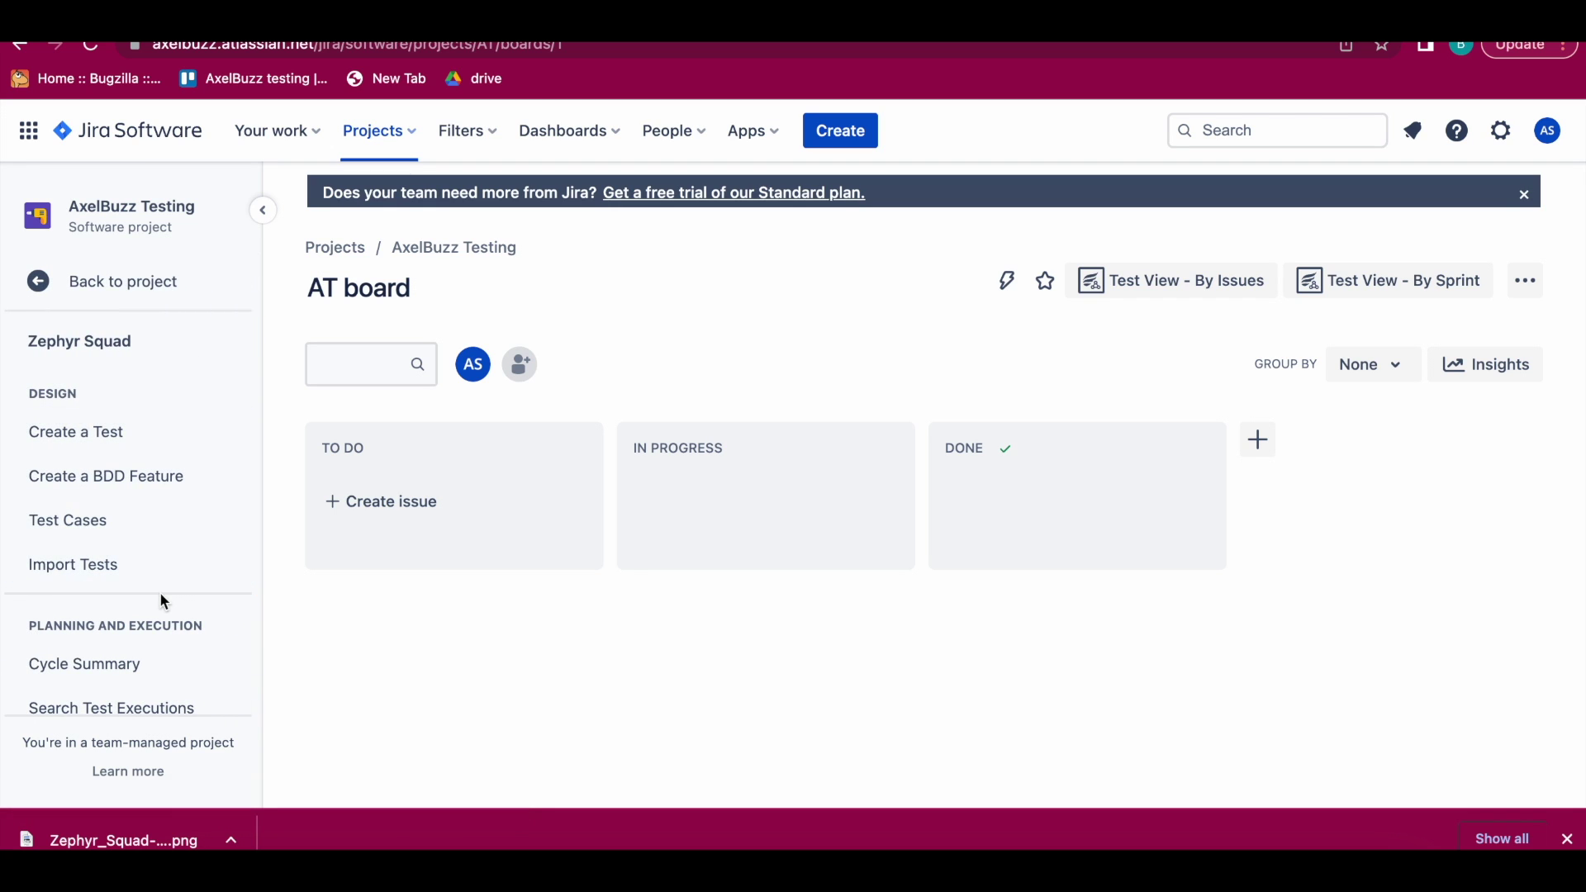
scroll(161, 598, down, 2)
scroll(162, 600, down, 4)
scroll(162, 600, down, 2)
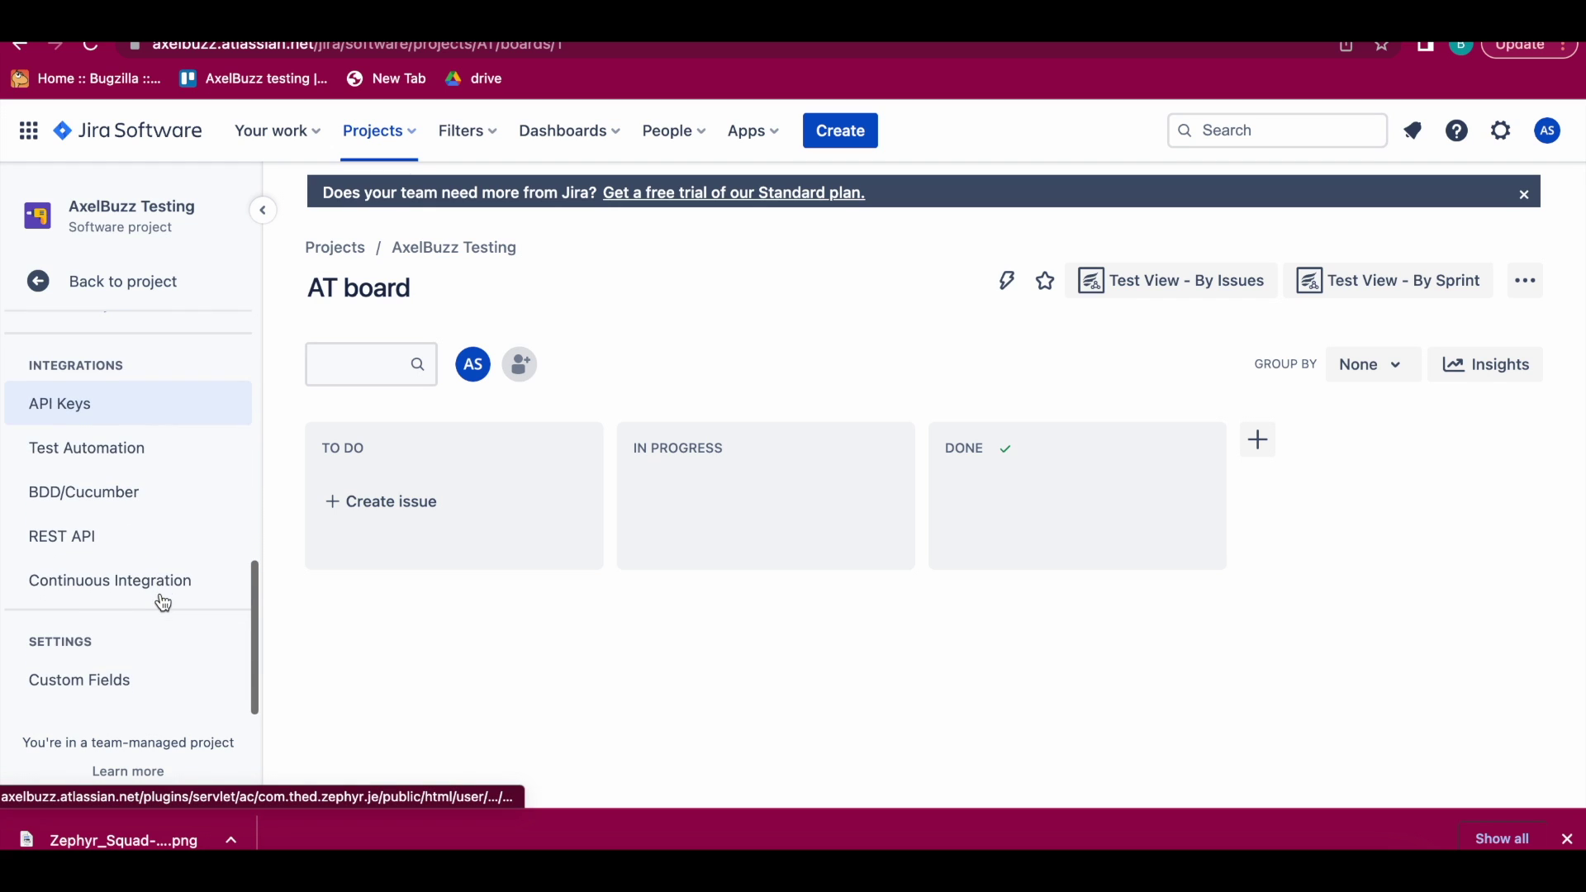
scroll(162, 601, up, 2)
scroll(162, 601, up, 3)
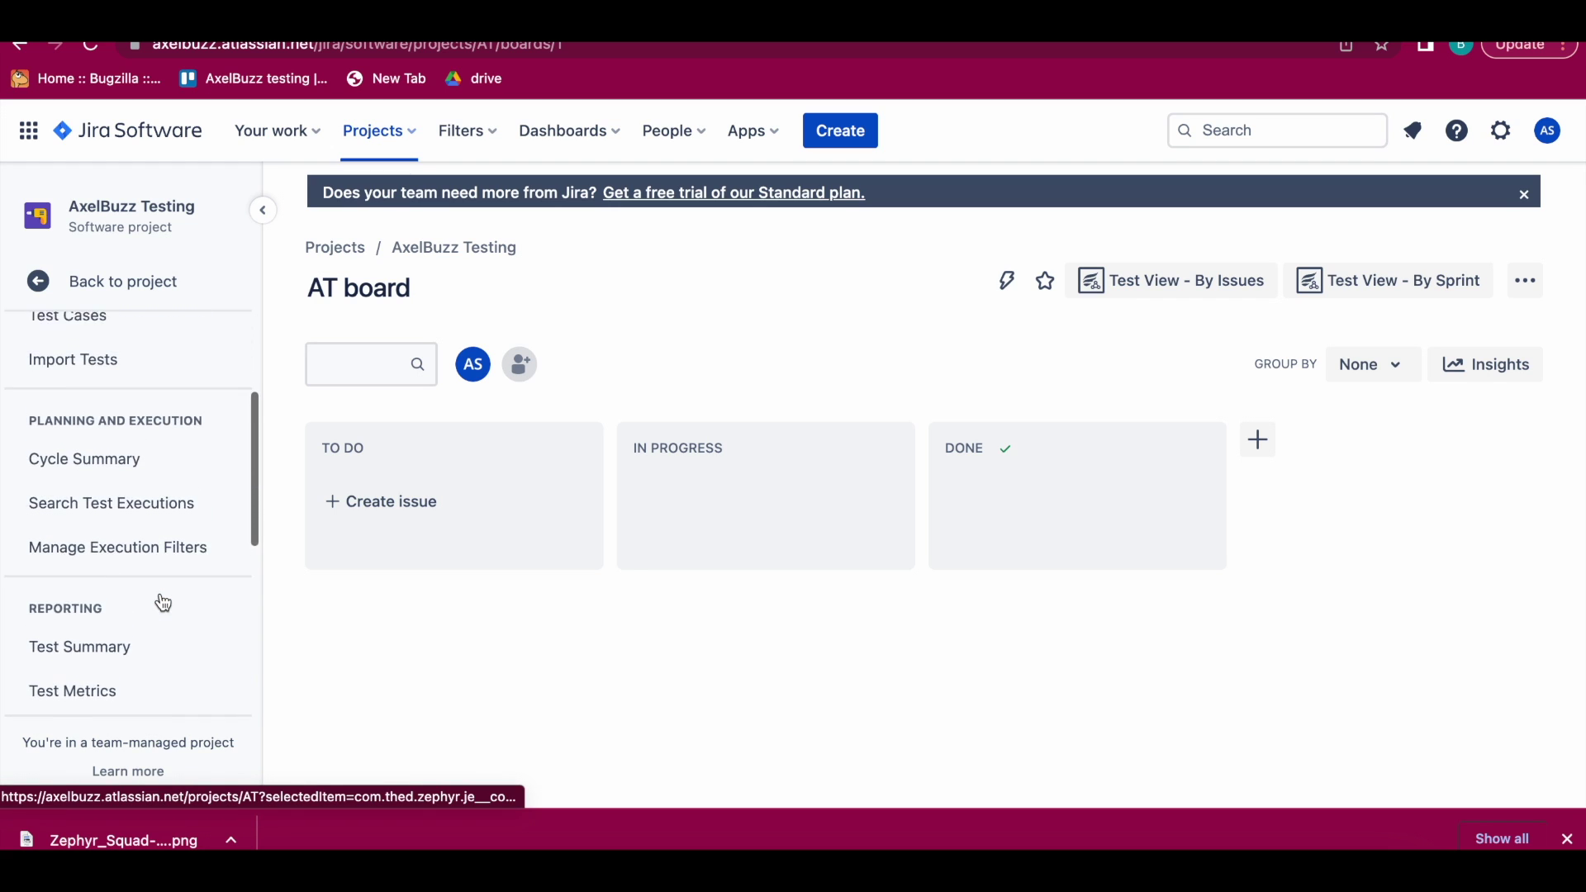
scroll(162, 601, up, 3)
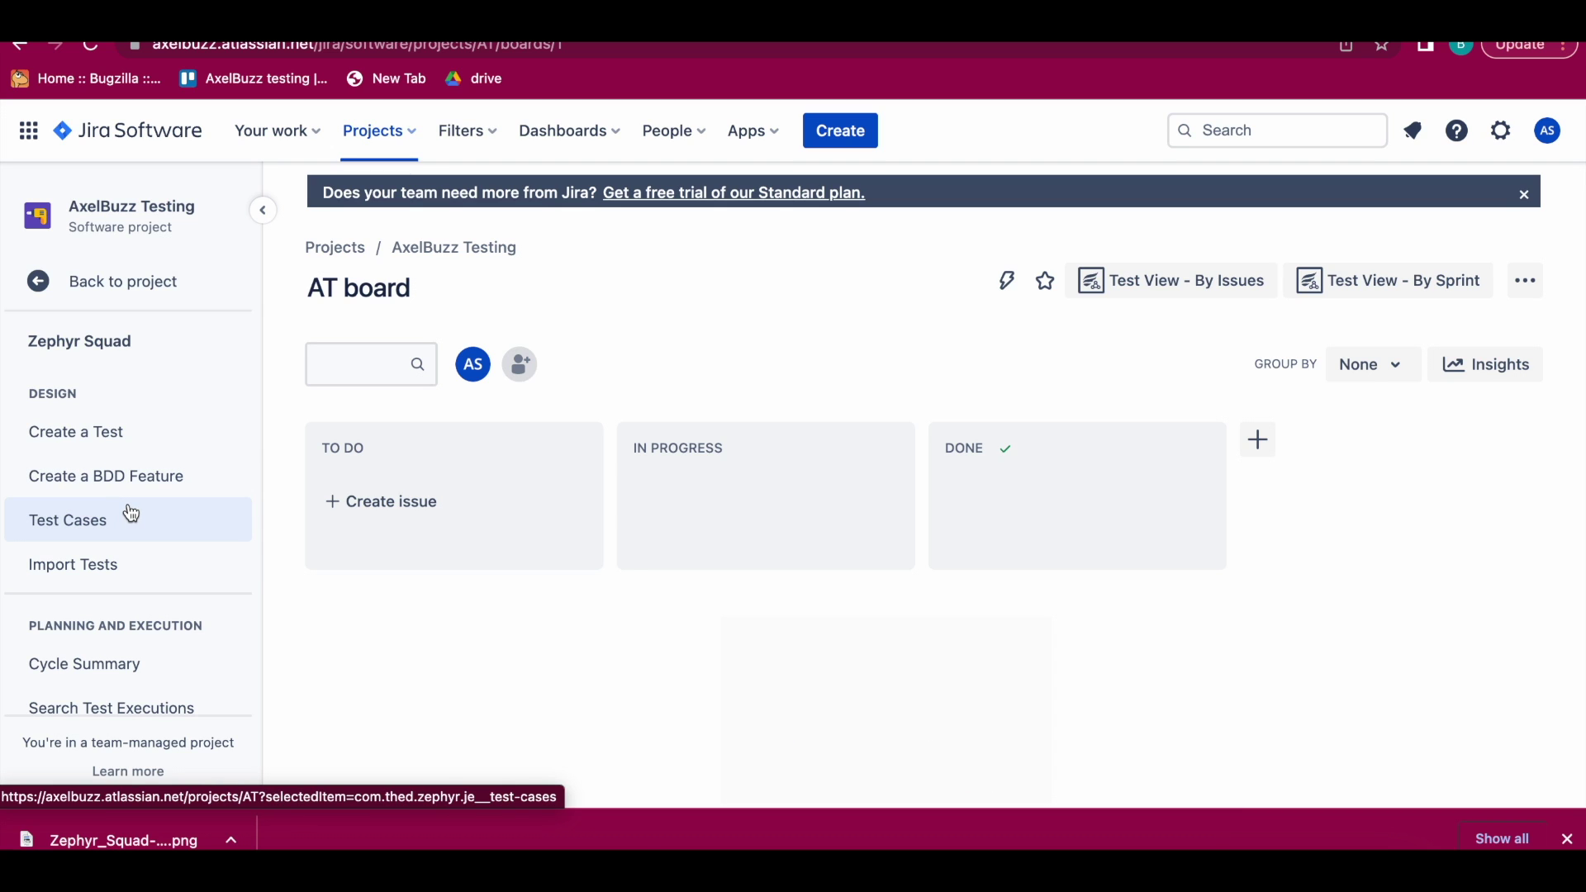
scroll(129, 541, down, 1)
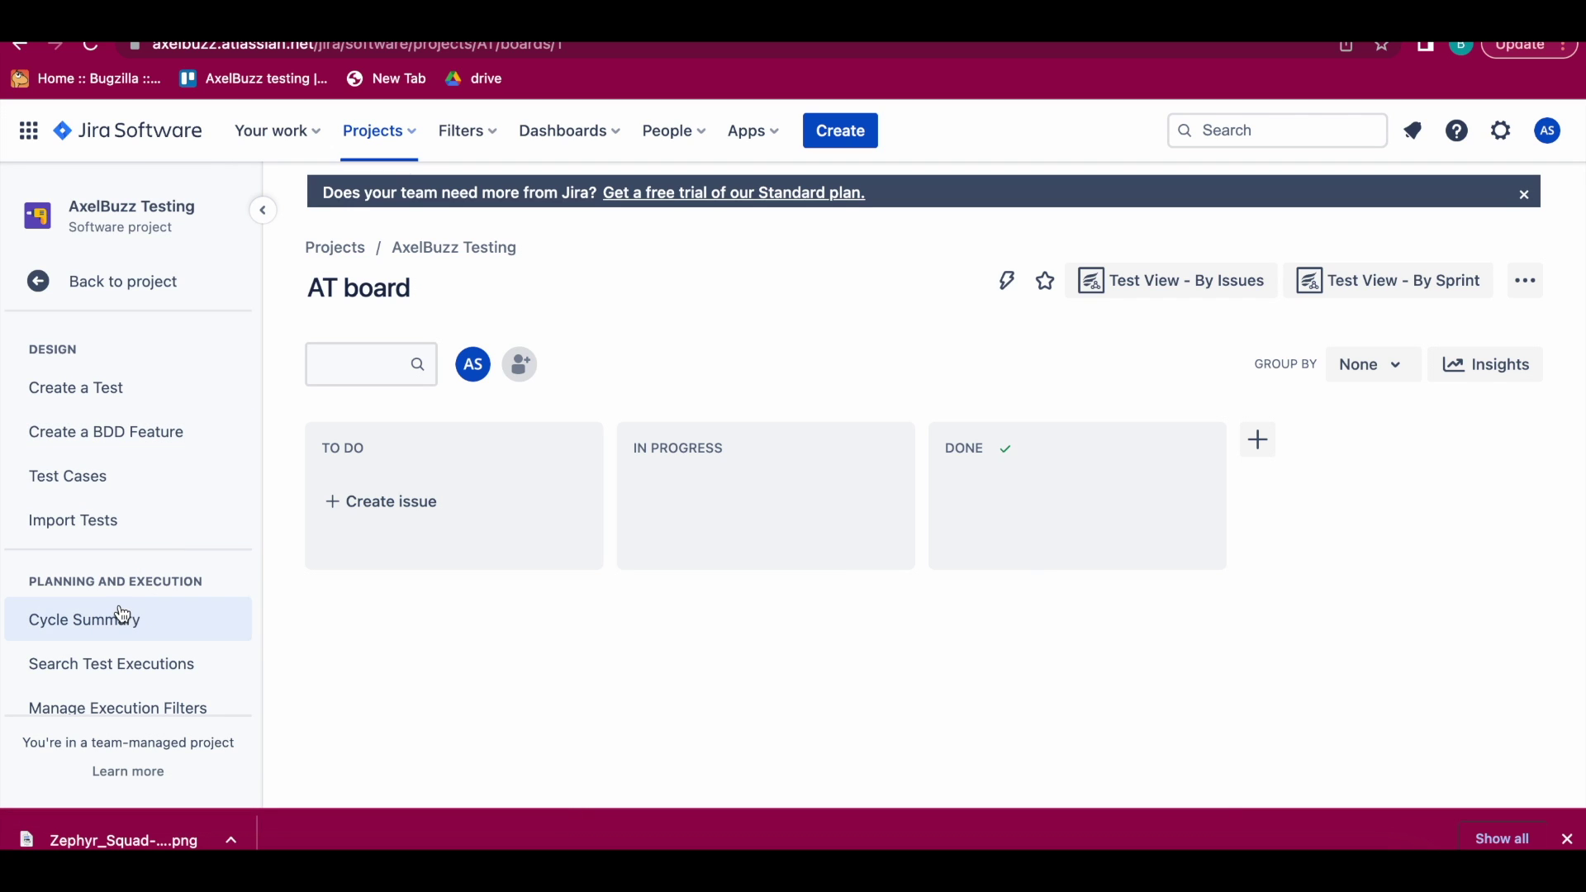
scroll(116, 611, down, 1)
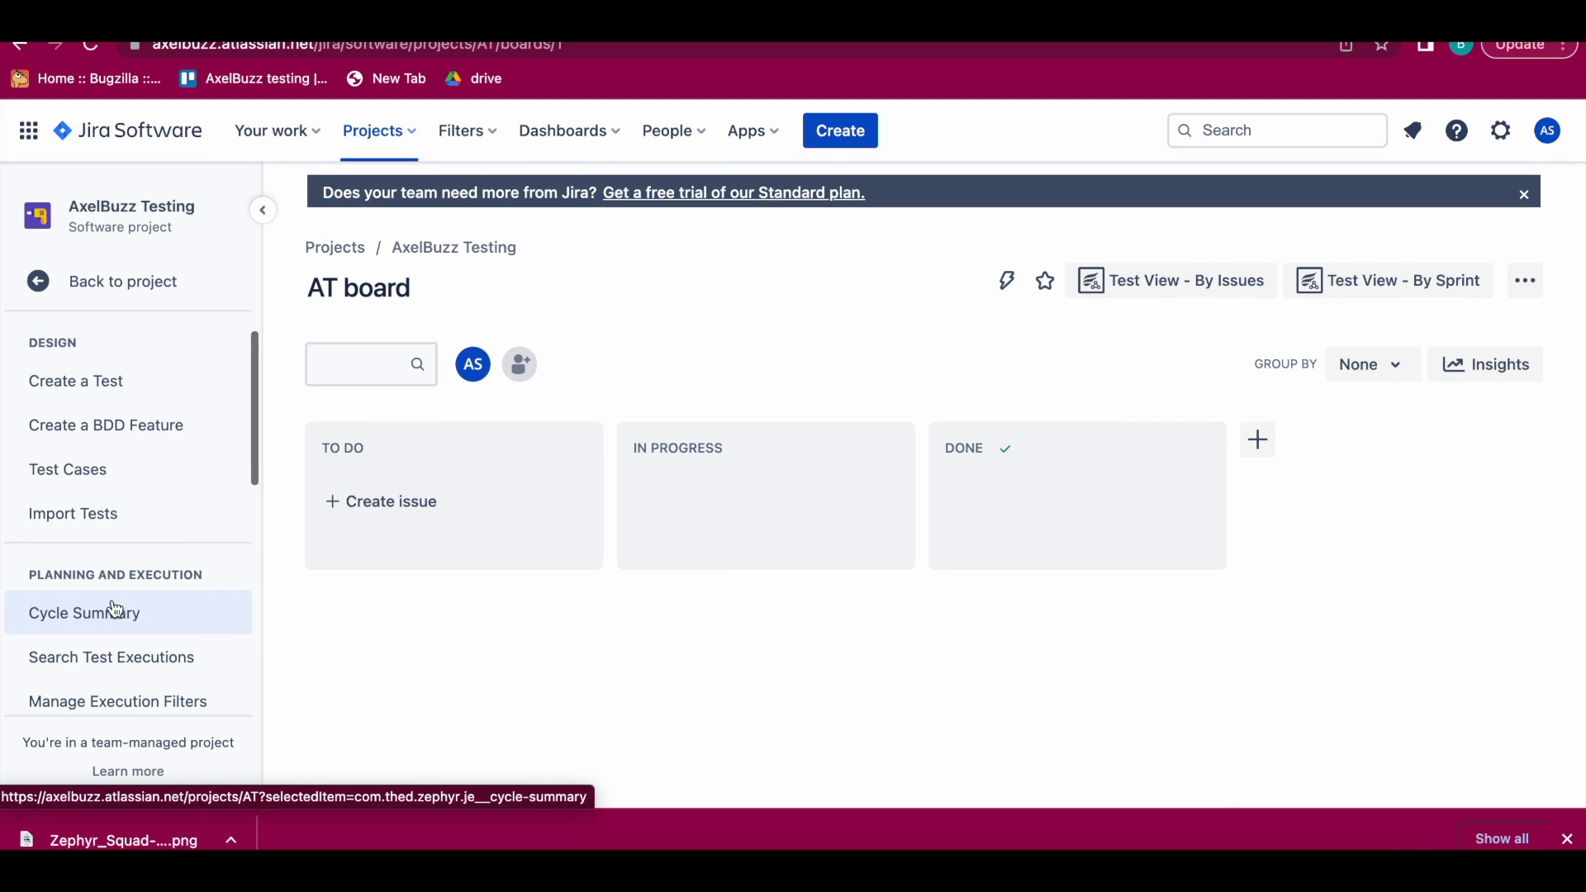
scroll(116, 611, down, 3)
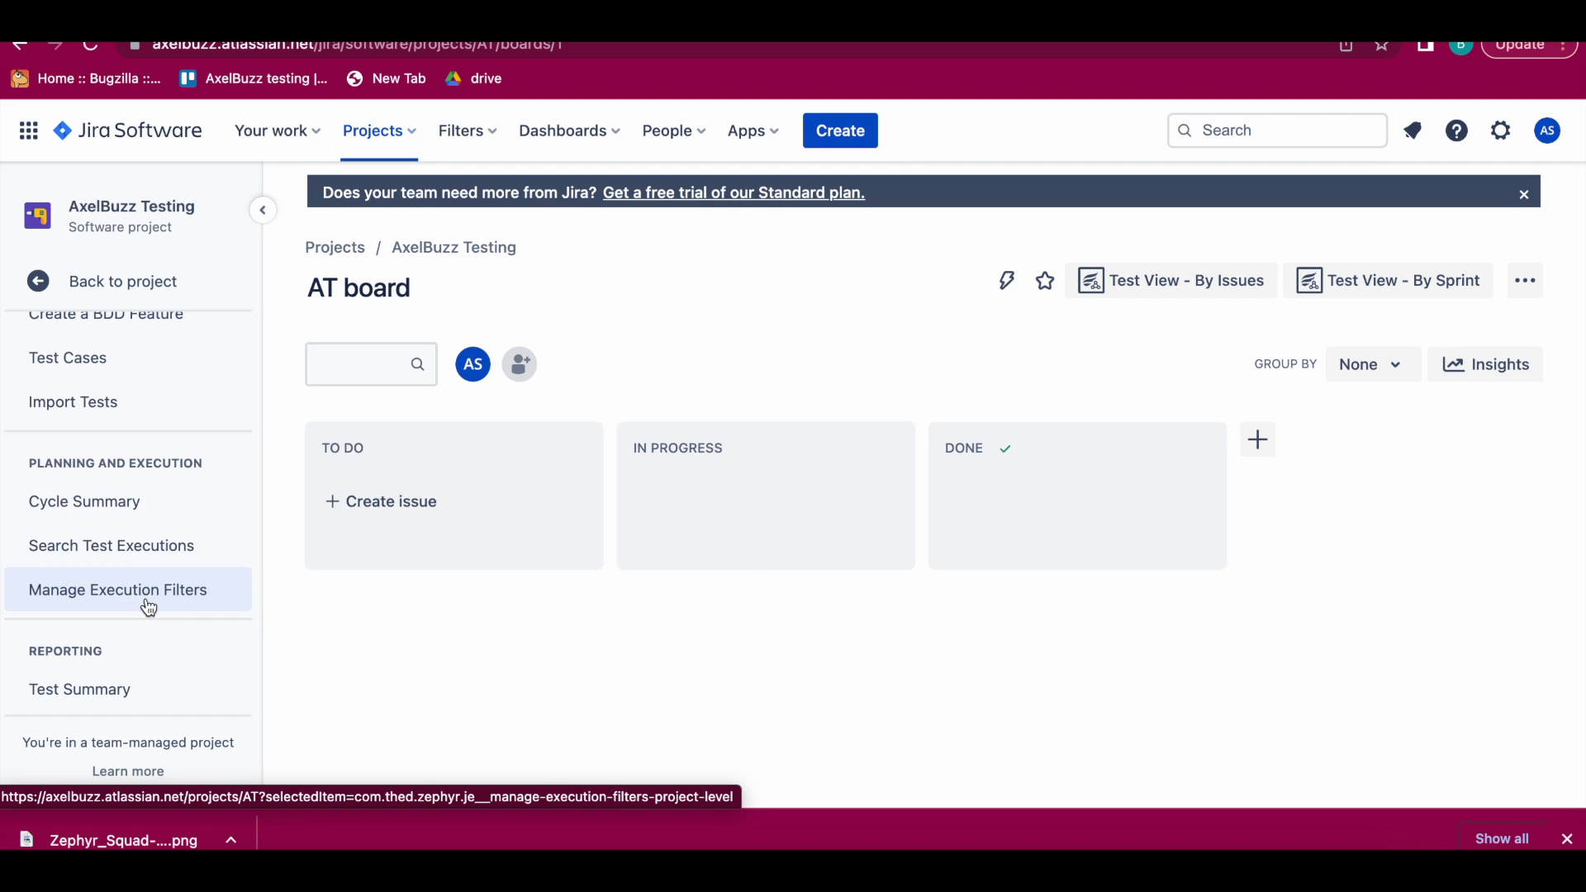
scroll(120, 602, down, 2)
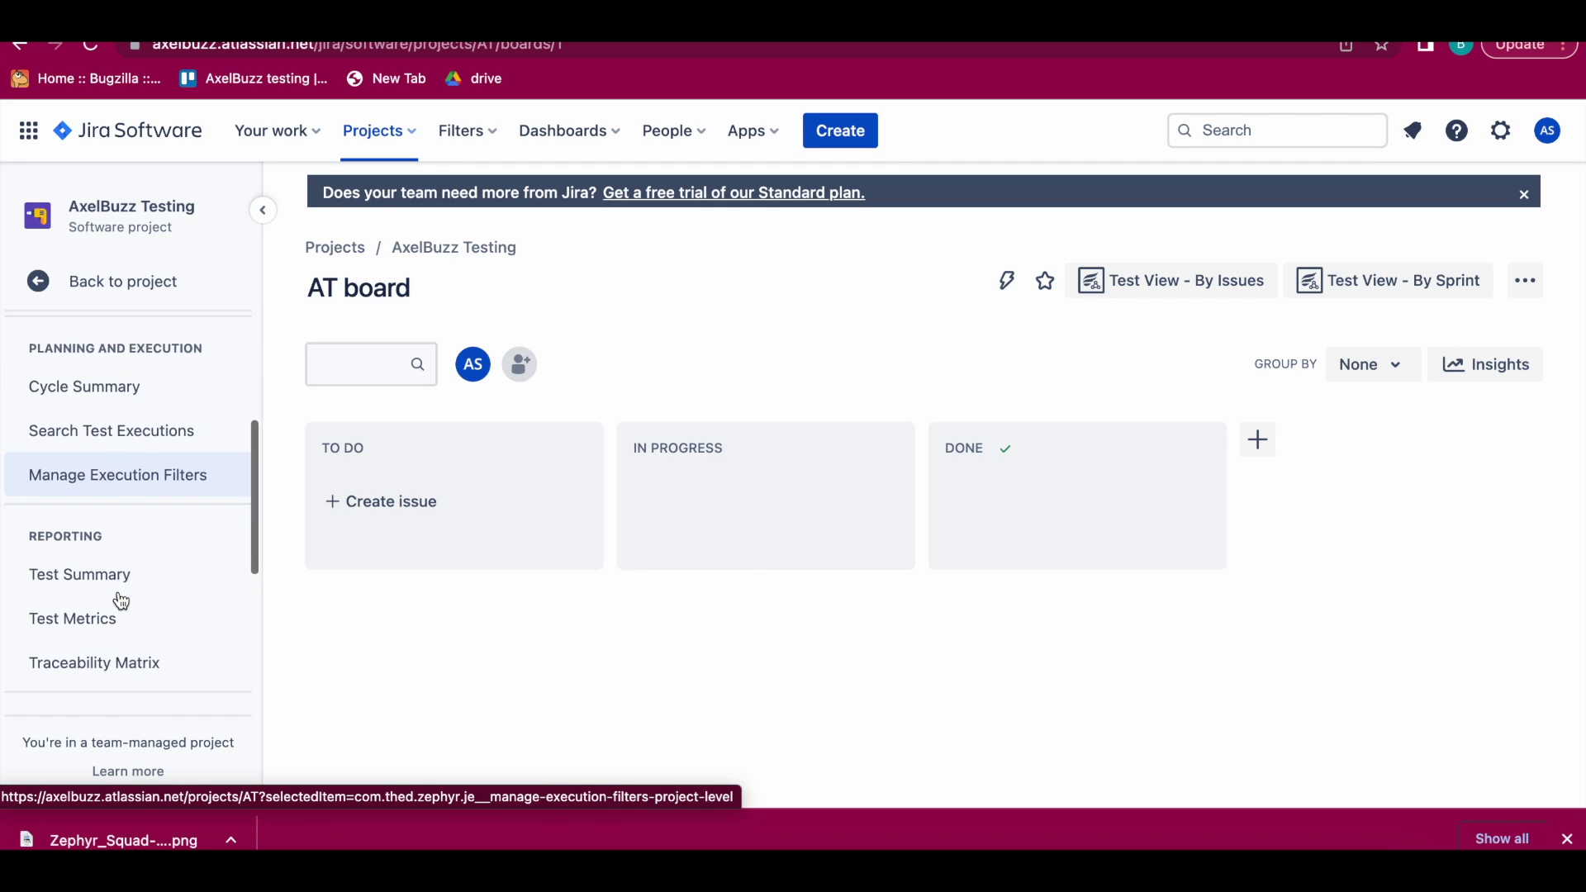
scroll(121, 601, down, 1)
scroll(121, 601, down, 1)
scroll(120, 601, down, 1)
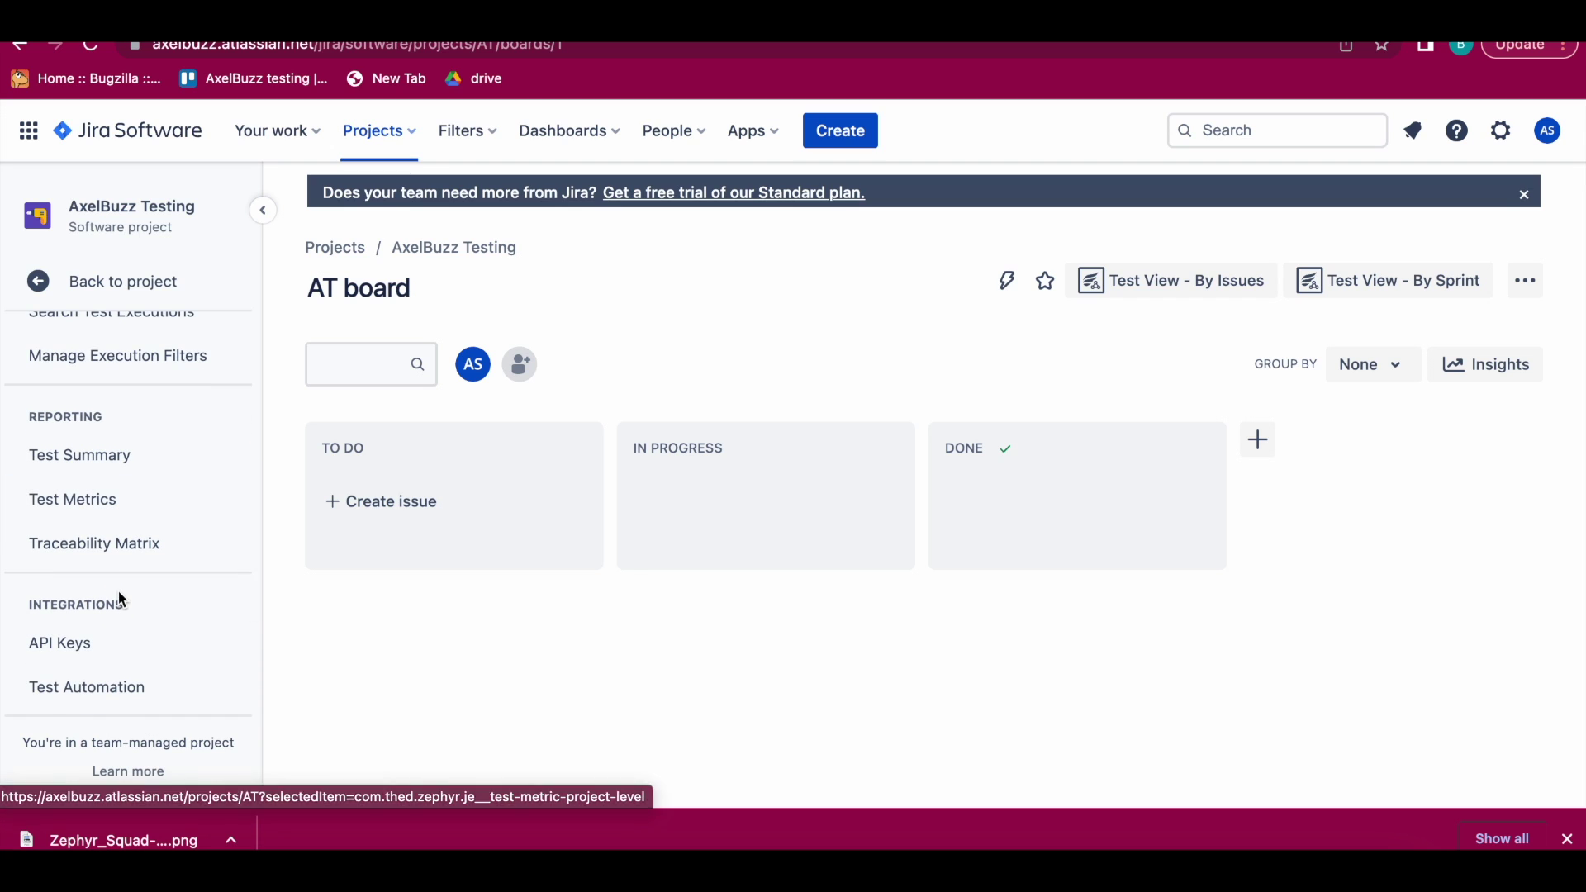
scroll(117, 595, down, 1)
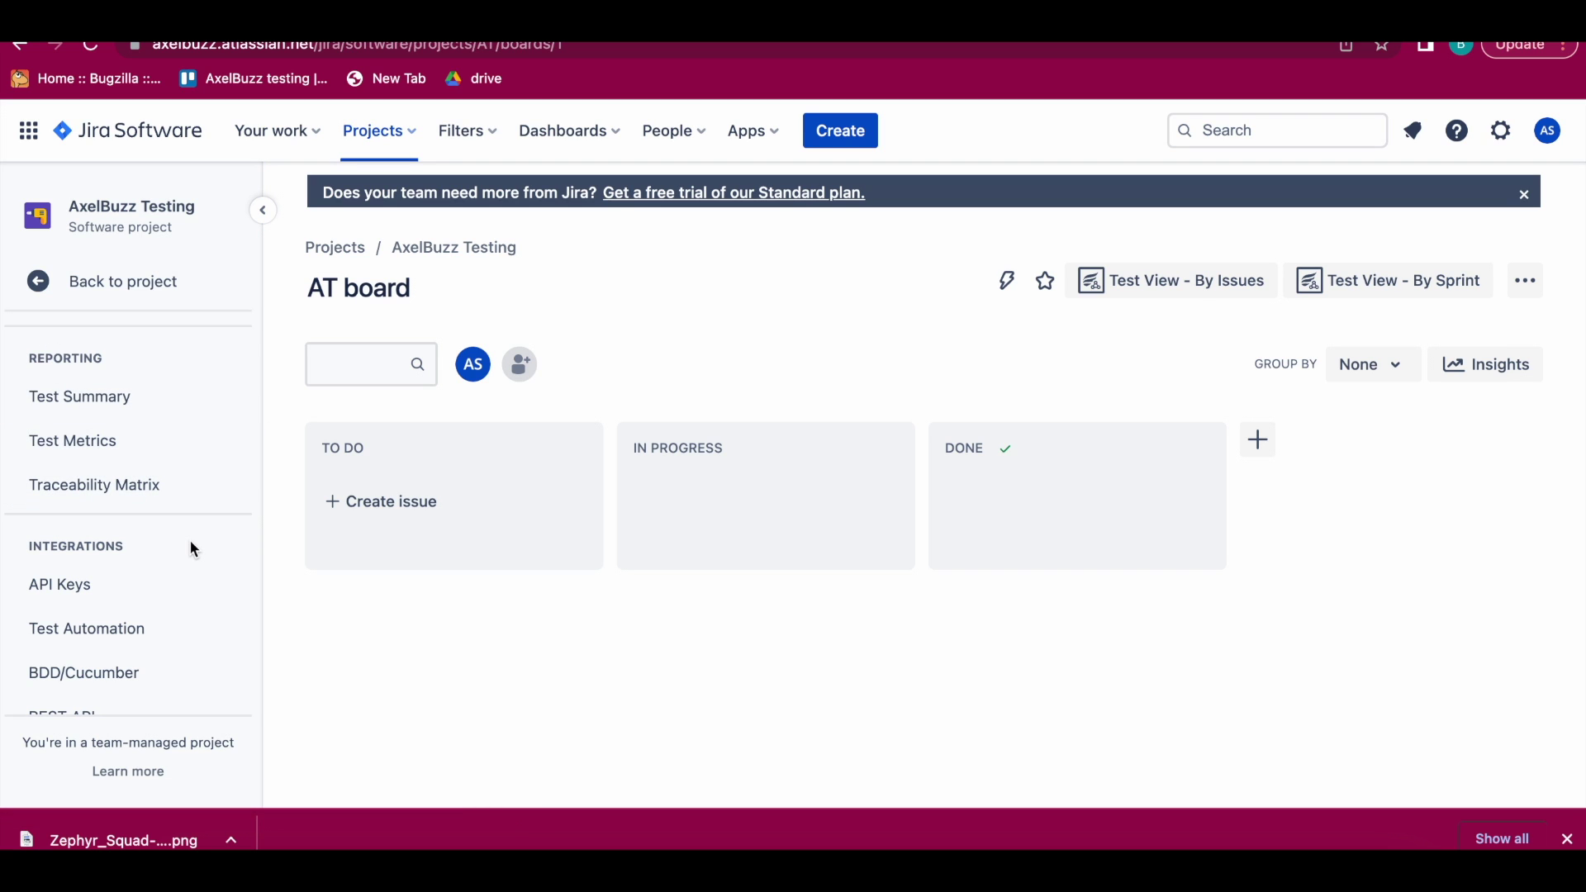
scroll(190, 540, down, 2)
scroll(192, 544, down, 2)
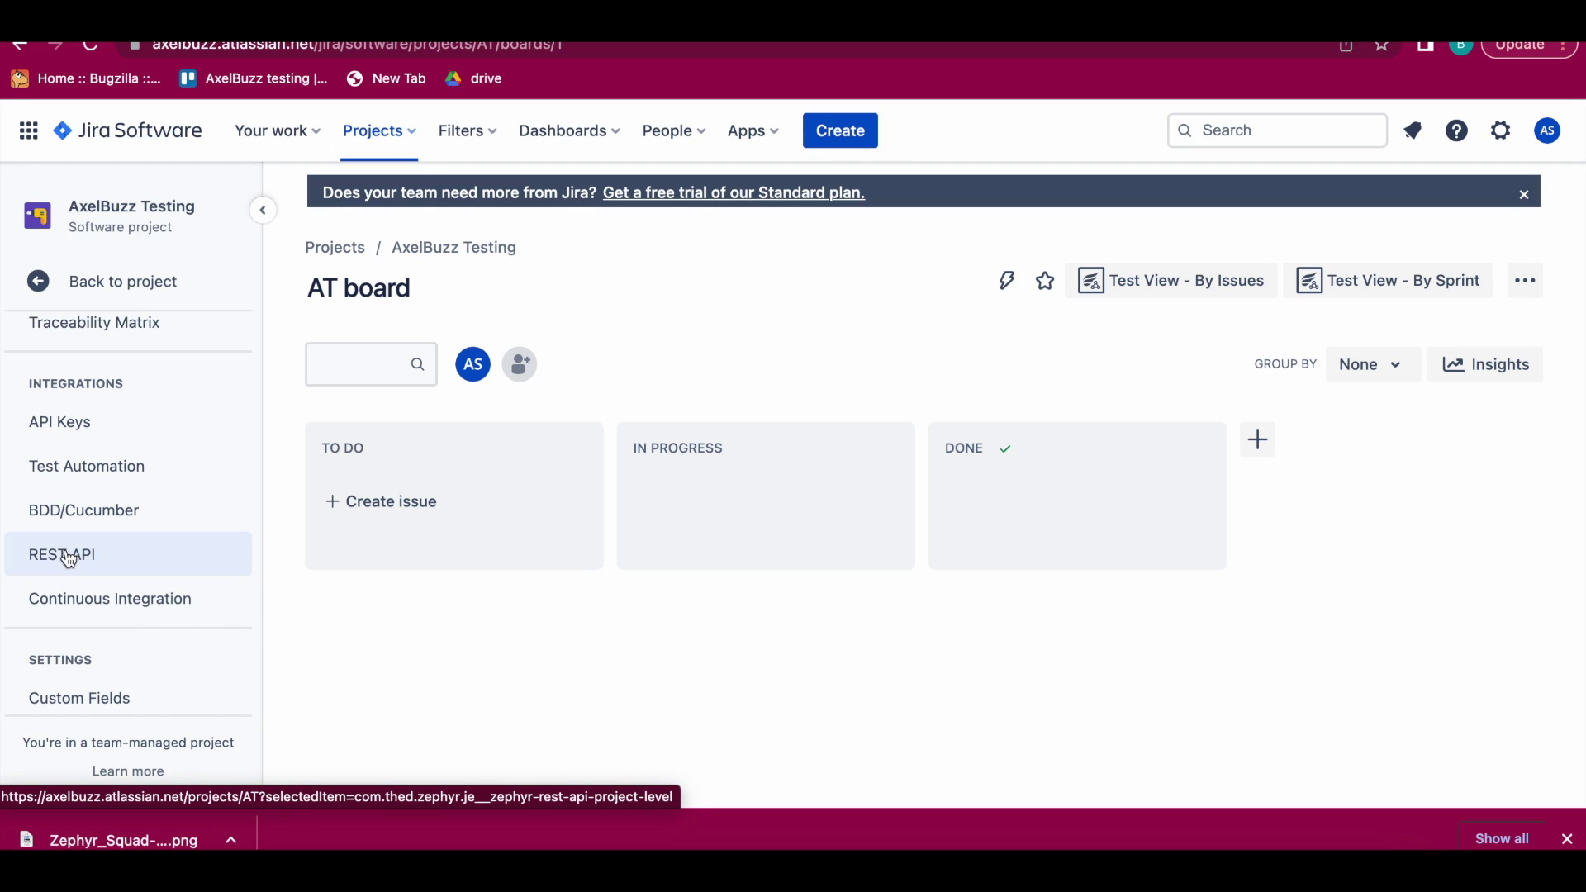
scroll(189, 602, down, 1)
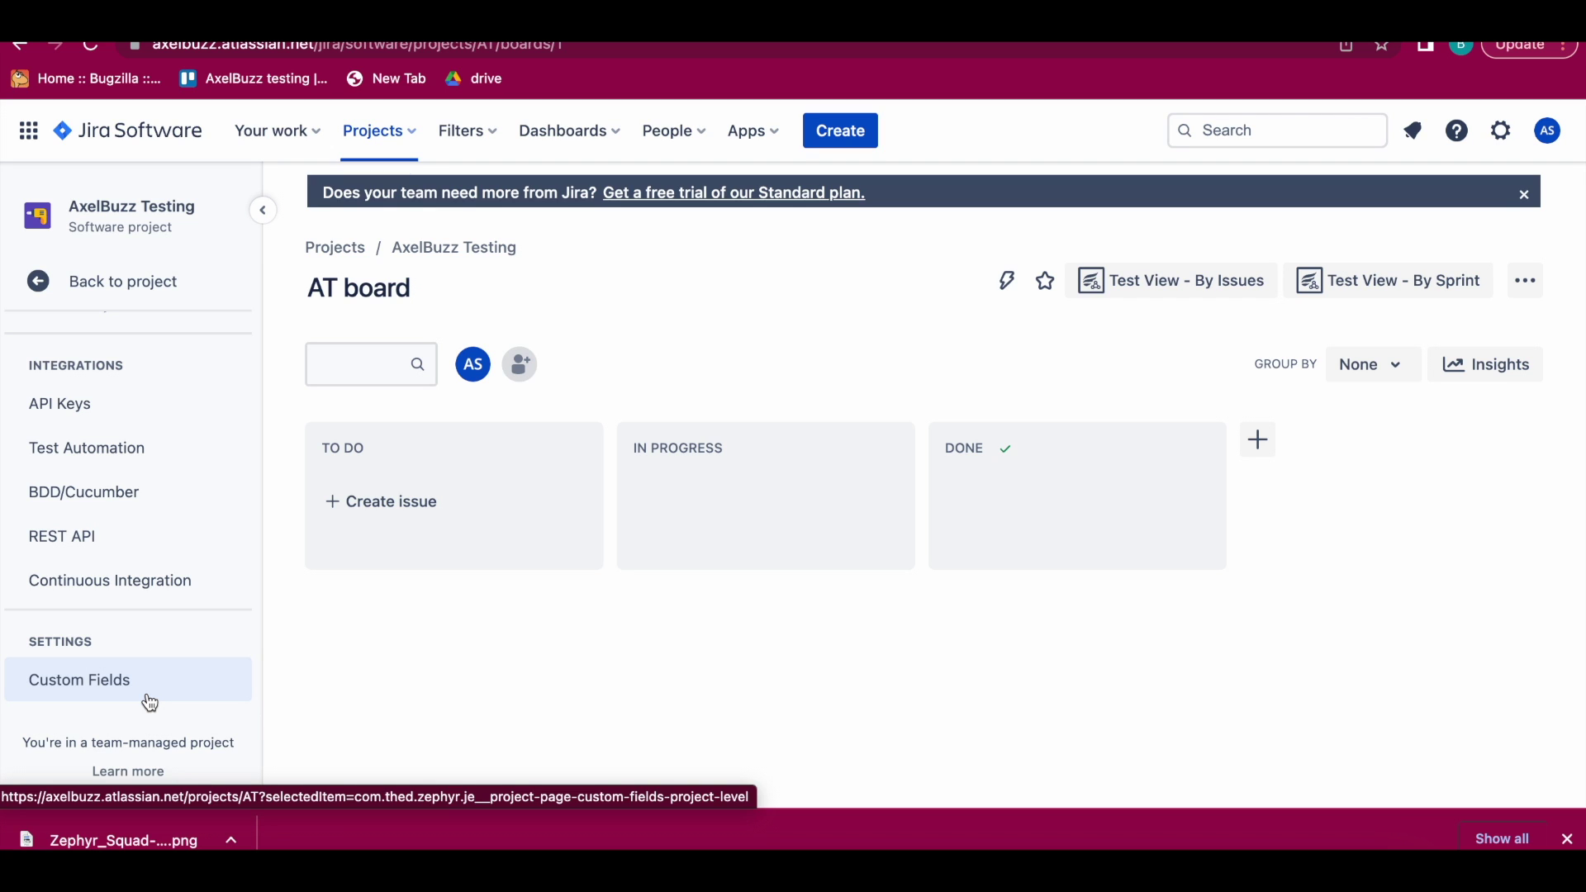
scroll(38, 373, up, 5)
scroll(38, 373, up, 2)
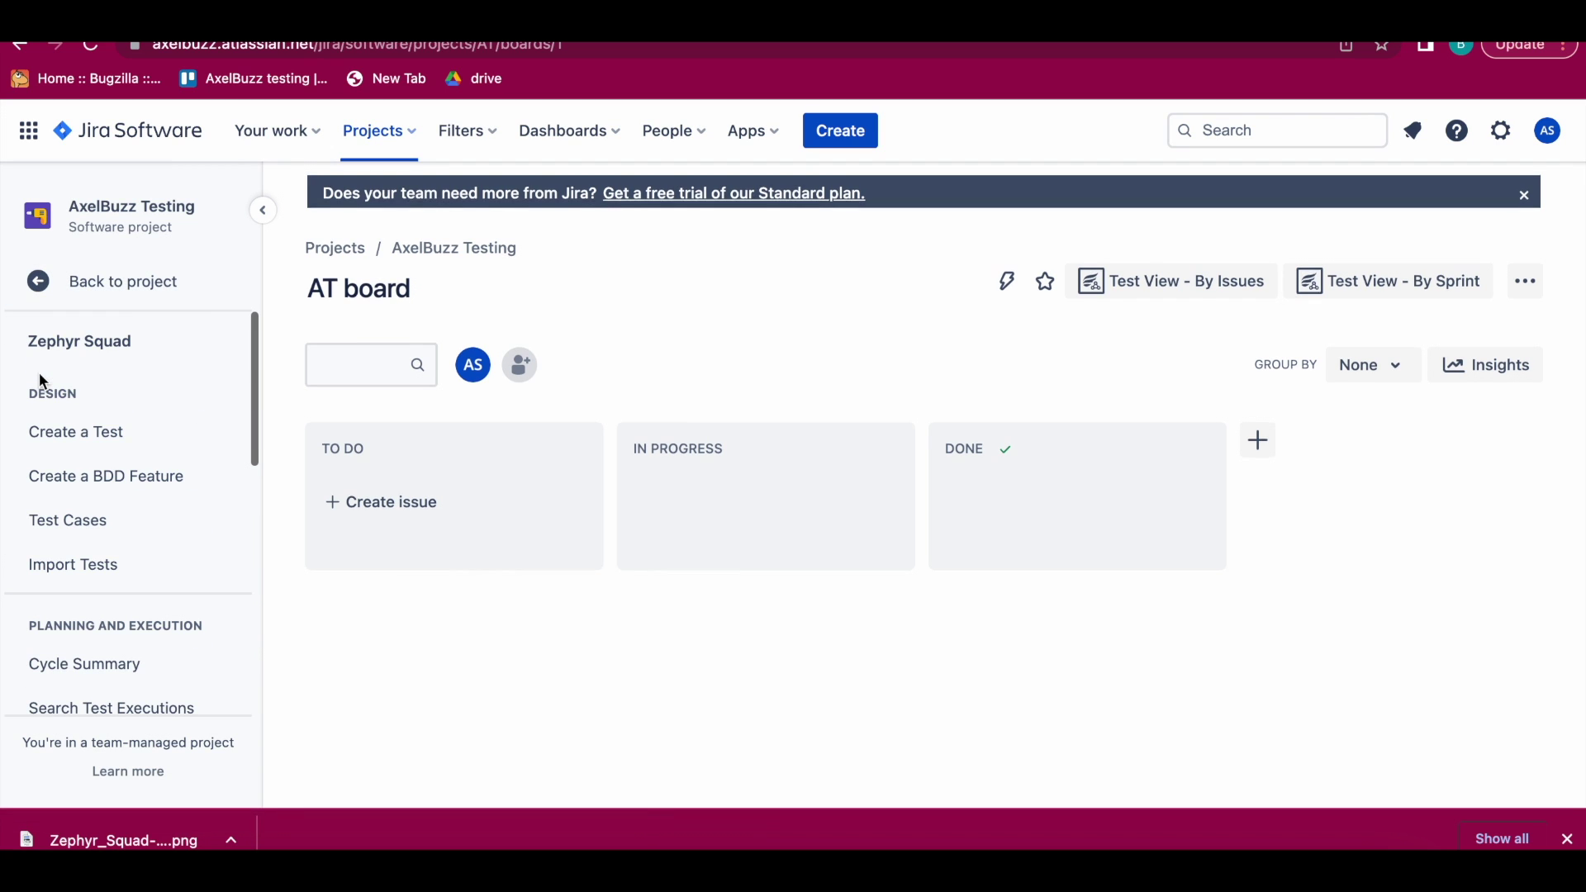